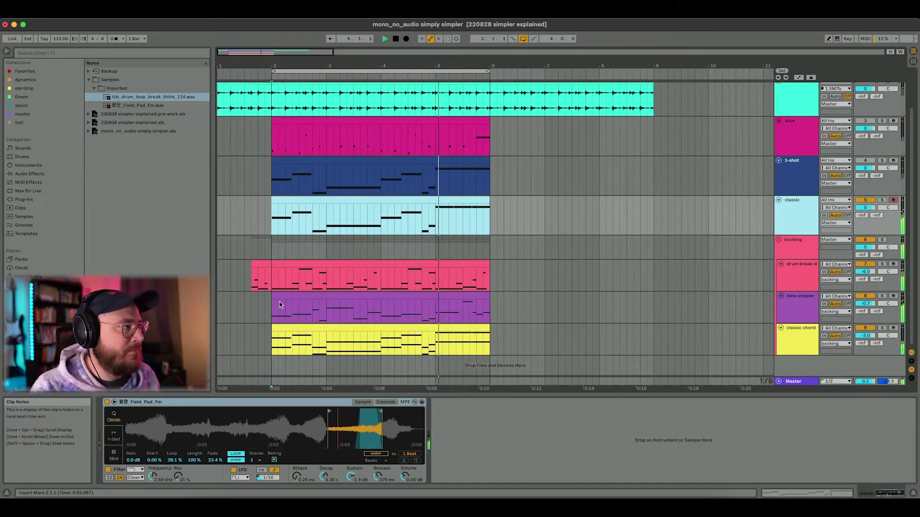
# Step: Stop playback, select the first Field_Pad_Fm audio clip and turn off the arrangement loop
pyautogui.press('space')
pyautogui.scroll(3, 283, 297)
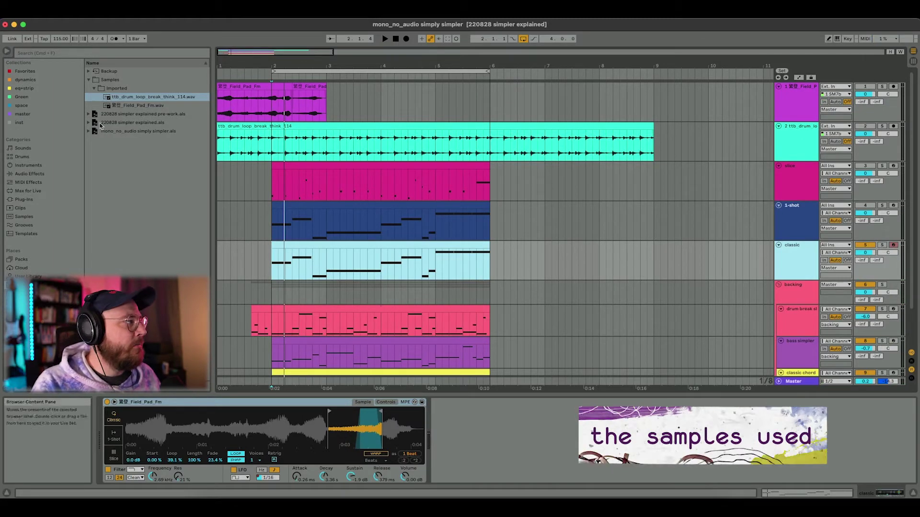
pyautogui.click(240, 86)
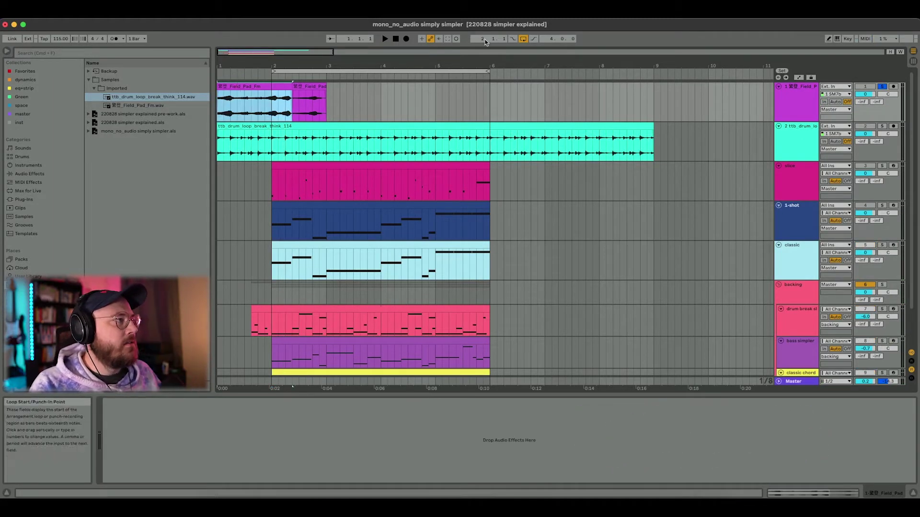
pyautogui.press('super+l')
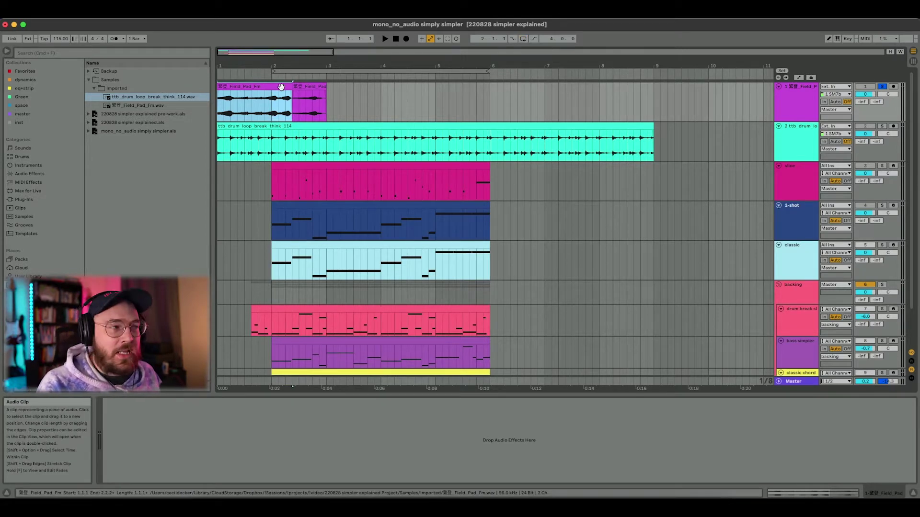
# Step: Audition the soloed Field_Pad_Fm clip and the ttb_drum_loop_break_think_114 clip one after the other
pyautogui.press('space')
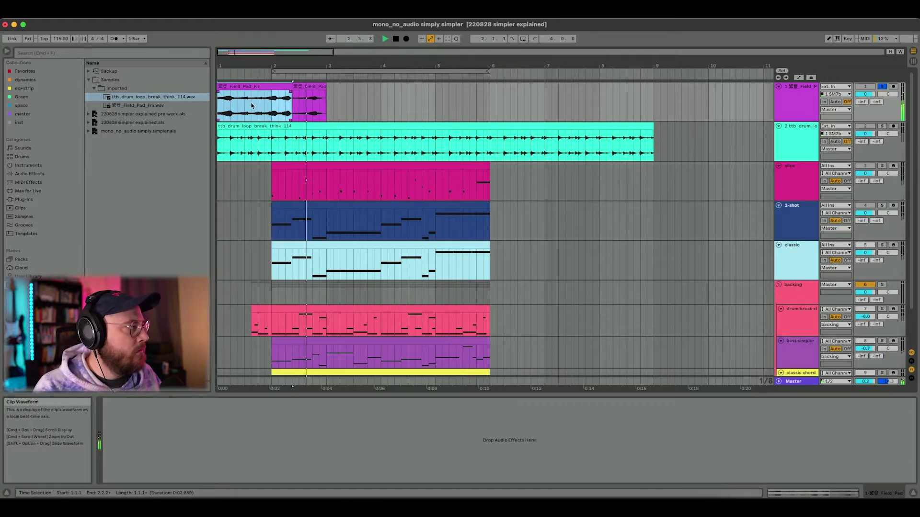
pyautogui.press('space')
pyautogui.click(242, 127)
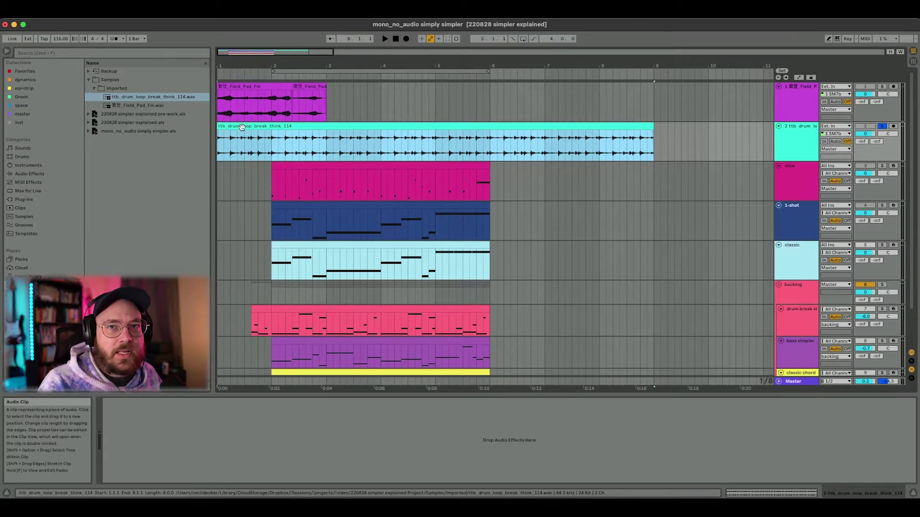
pyautogui.press('space')
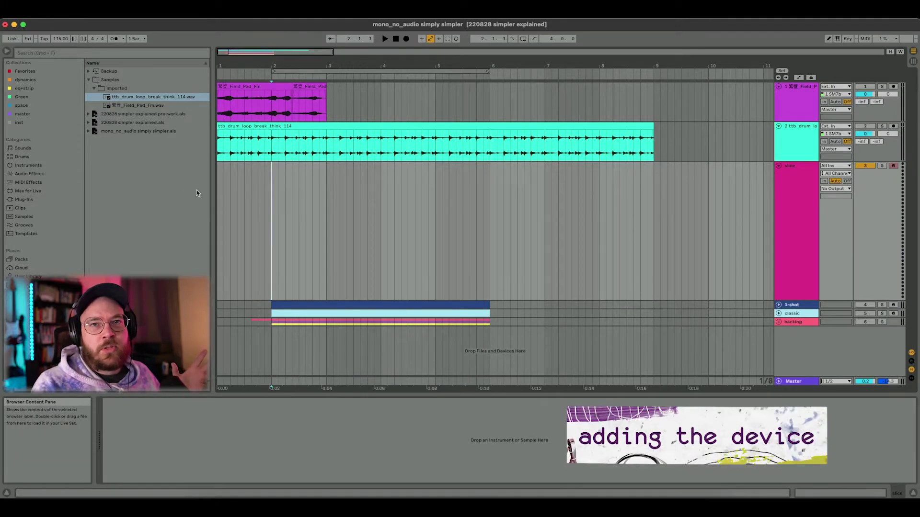
# Step: Add a Simpler instrument to the slice track and load the ttb_drum_loop_break_think_114 clip into it as its sample
pyautogui.click(28, 165)
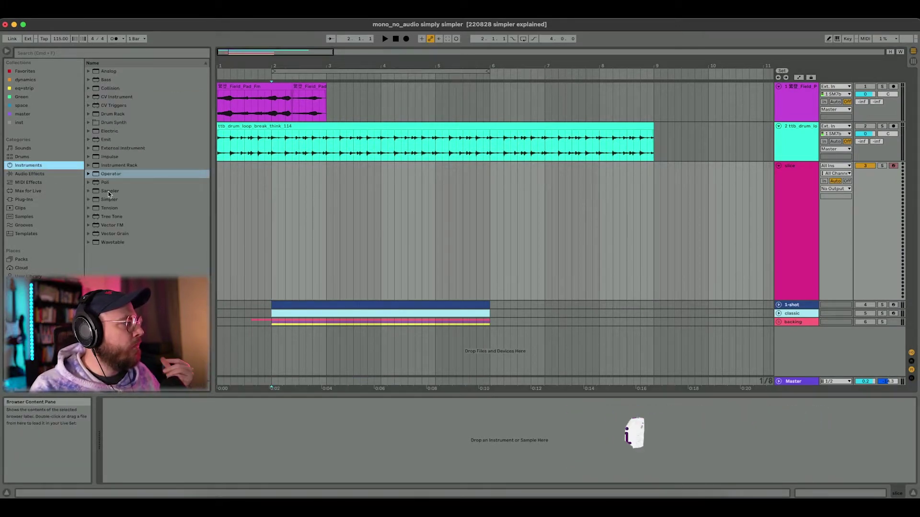
pyautogui.moveTo(111, 199); pyautogui.dragTo(203, 415)
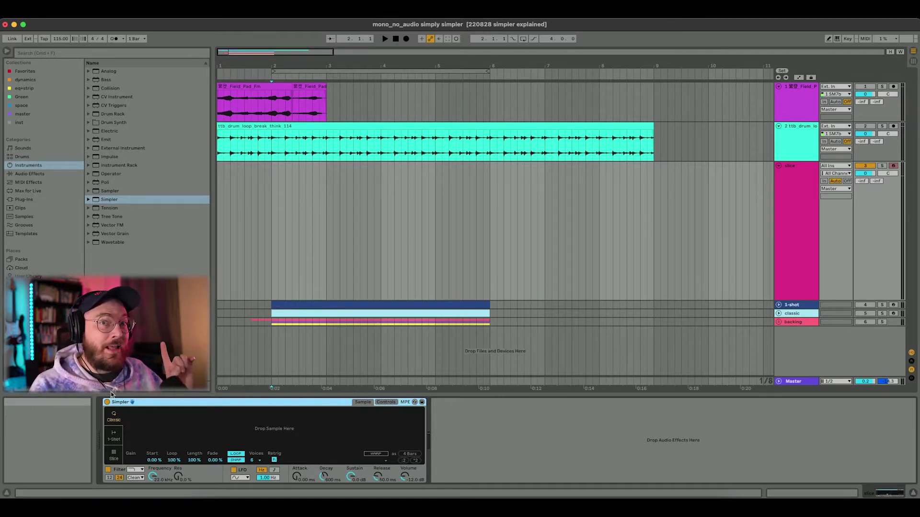
pyautogui.click(271, 126)
pyautogui.click(275, 217)
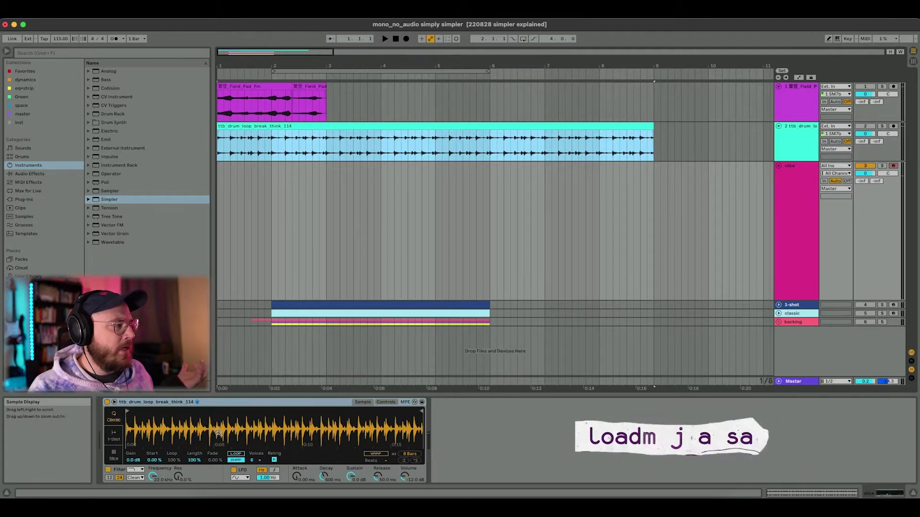
# Step: Switch Simpler to Slice mode, inspect the transient slices up close and return to the slice track
pyautogui.click(111, 458)
pyautogui.moveTo(164, 424); pyautogui.dragTo(116, 424)
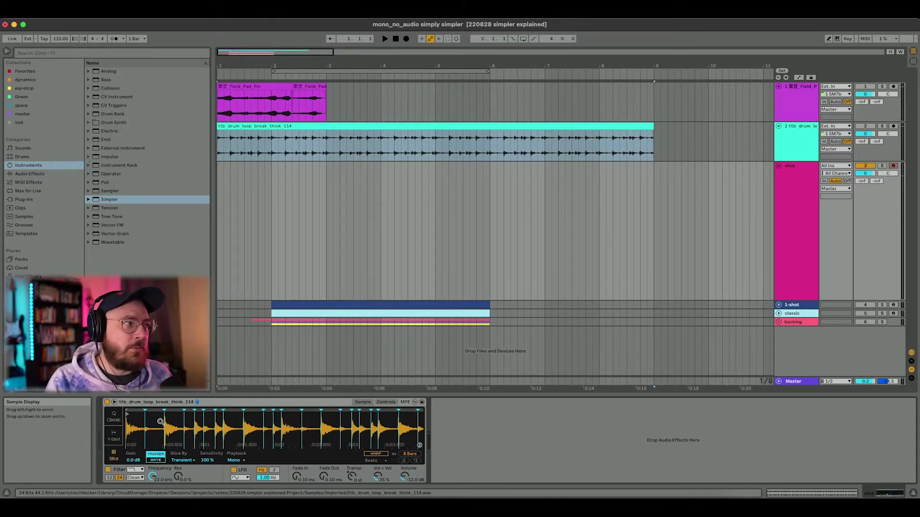
pyautogui.click(238, 127)
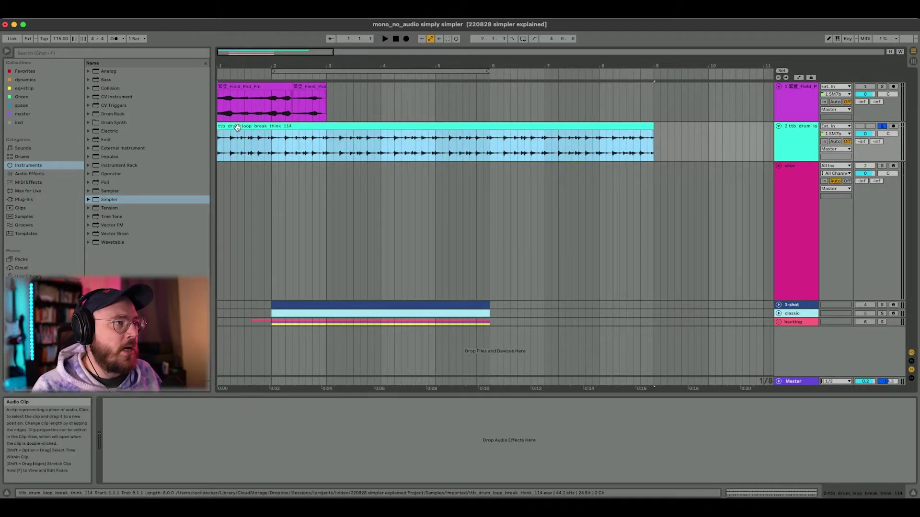
pyautogui.click(271, 223)
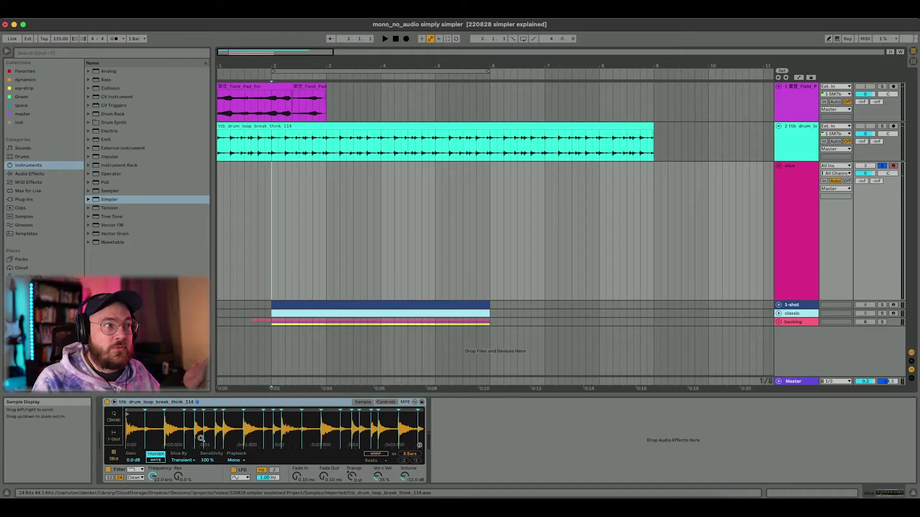
# Step: Replace Simpler's sample with the first Field_Pad_Fm clip and extend its end marker to the end of the sample
pyautogui.moveTo(254, 103); pyautogui.dragTo(243, 431)
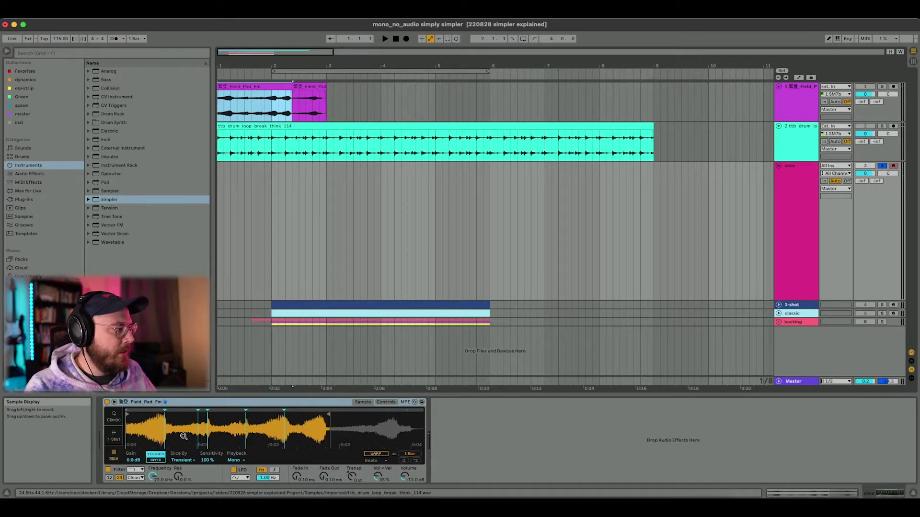
pyautogui.moveTo(329, 415); pyautogui.dragTo(520, 418)
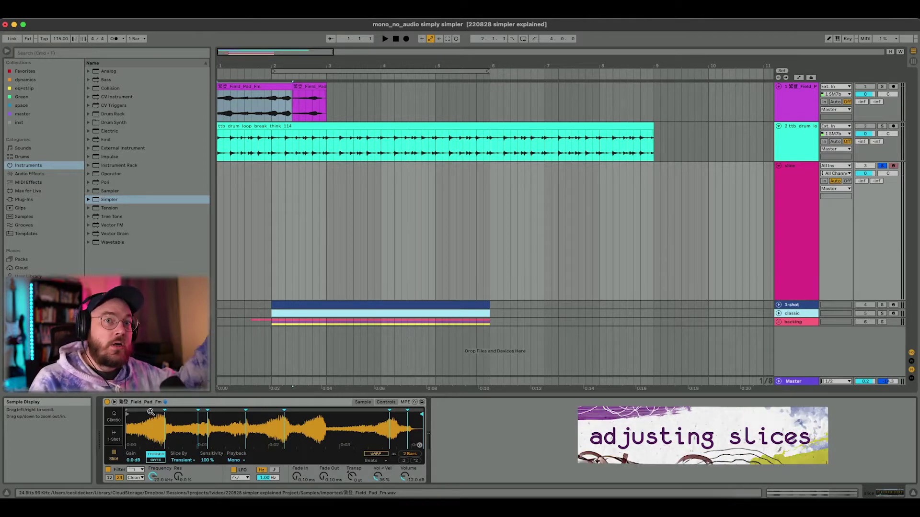
# Step: Align Simpler's earlier slice markers with the swells in the pad sample and add a slice just before the 0:03 mark
pyautogui.moveTo(165, 411); pyautogui.dragTo(166, 409)
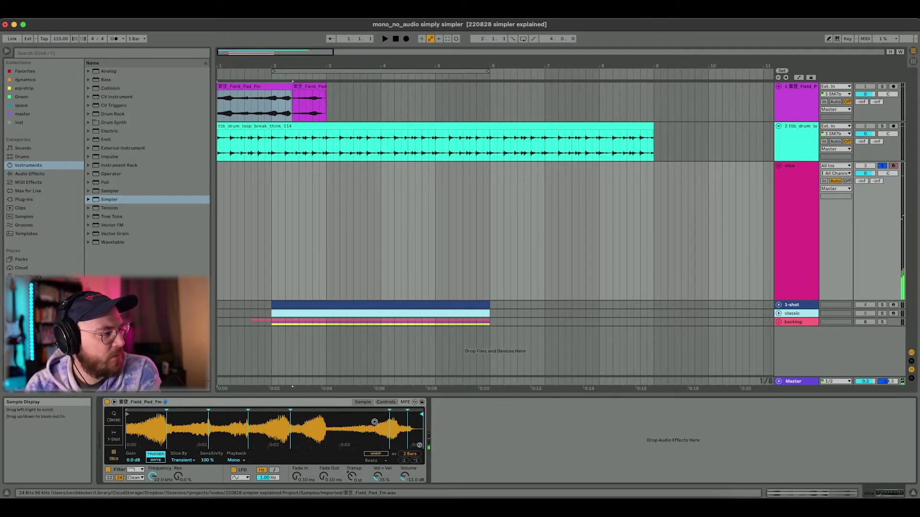
pyautogui.rightClick(327, 411)
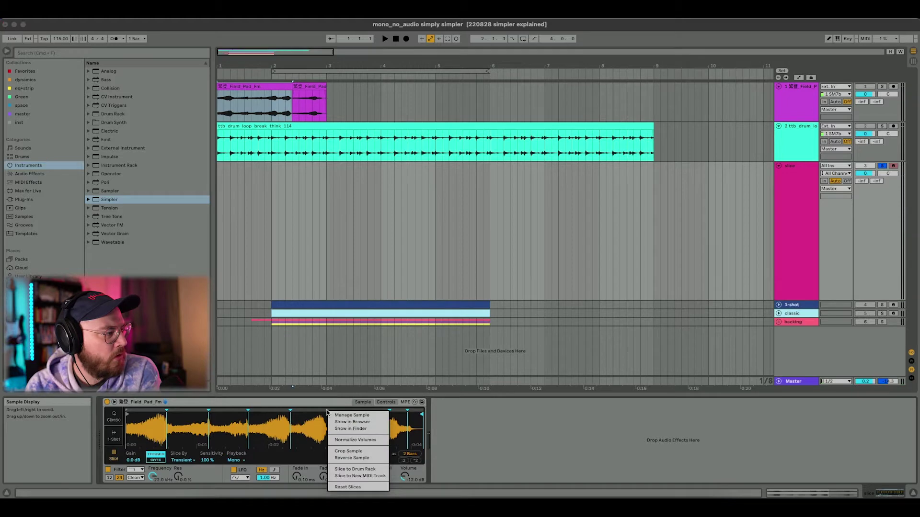
pyautogui.click(326, 412)
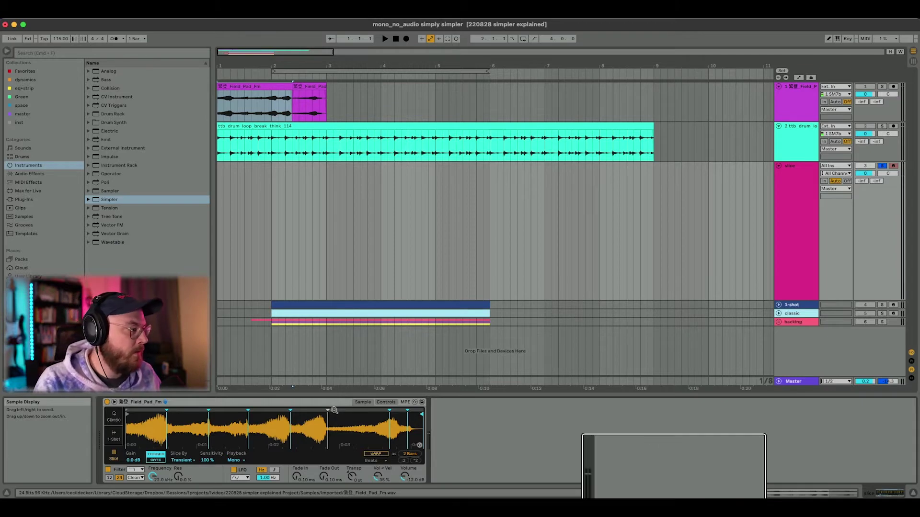
pyautogui.moveTo(355, 442); pyautogui.dragTo(197, 446)
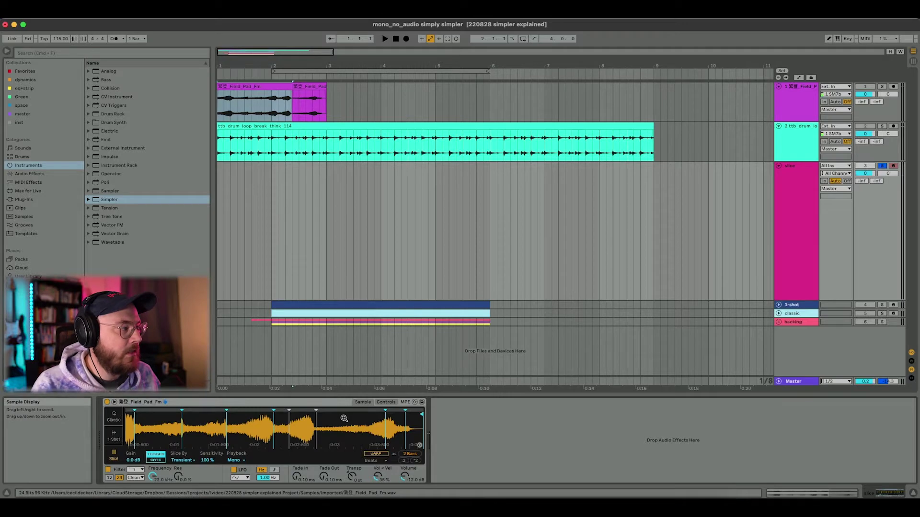
pyautogui.click(314, 410)
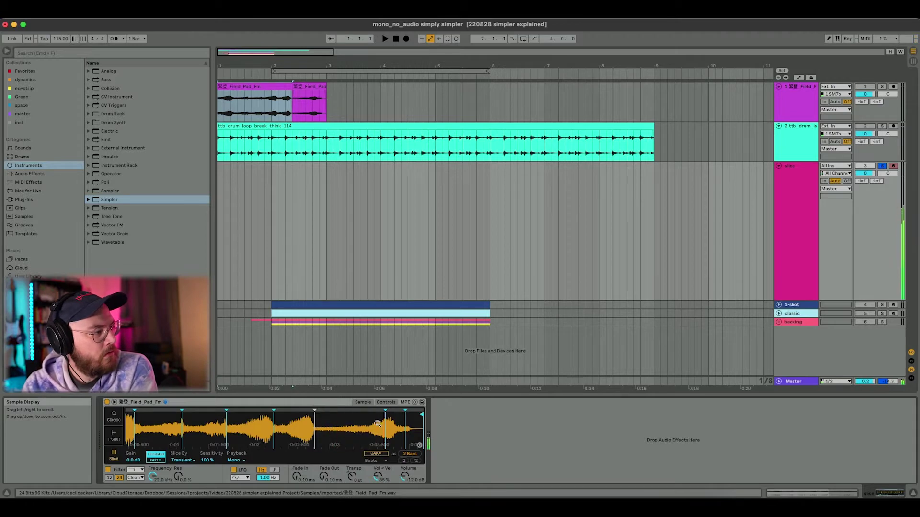
# Step: Move the last two slice markers slightly earlier to match the final swell of the pad sample
pyautogui.moveTo(371, 411); pyautogui.dragTo(368, 411)
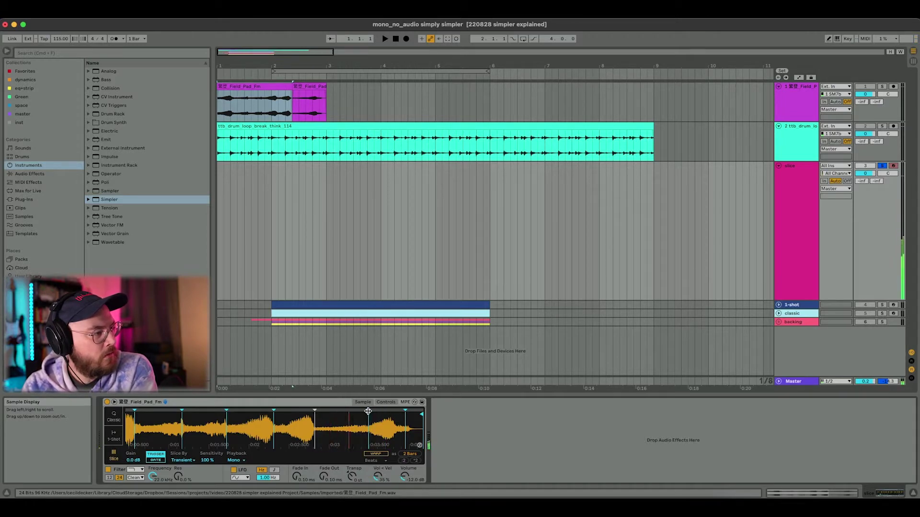
pyautogui.moveTo(405, 411); pyautogui.dragTo(396, 410)
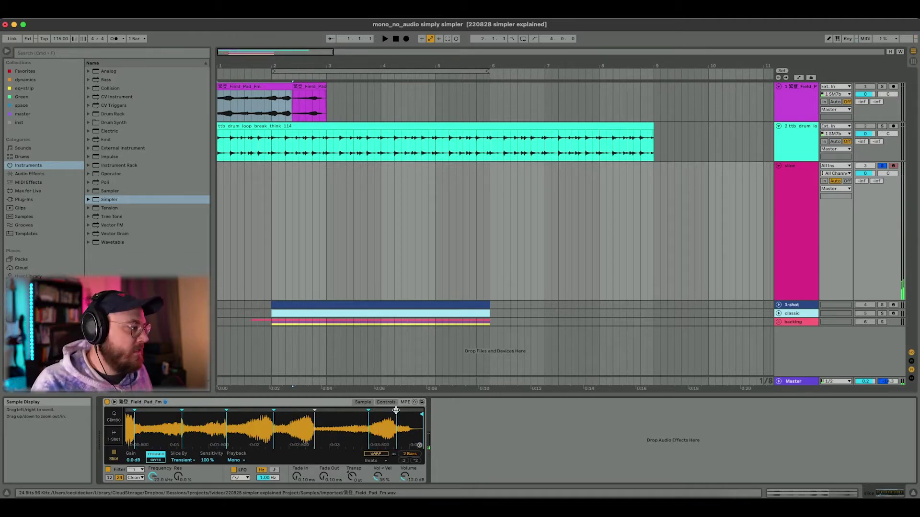
pyautogui.moveTo(396, 410); pyautogui.dragTo(272, 412)
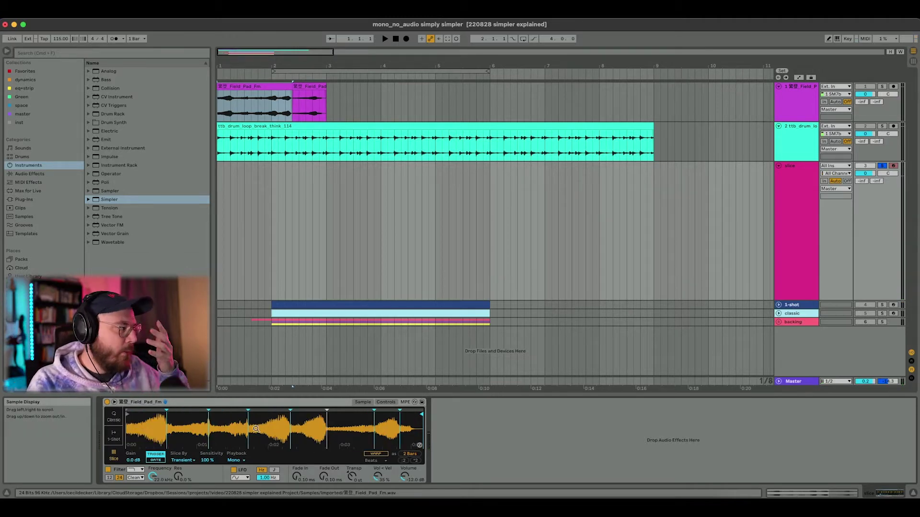
# Step: Turn on the metronome and record a MIDI clip of the slices on the slice track, starting at bar 2
pyautogui.click(271, 226)
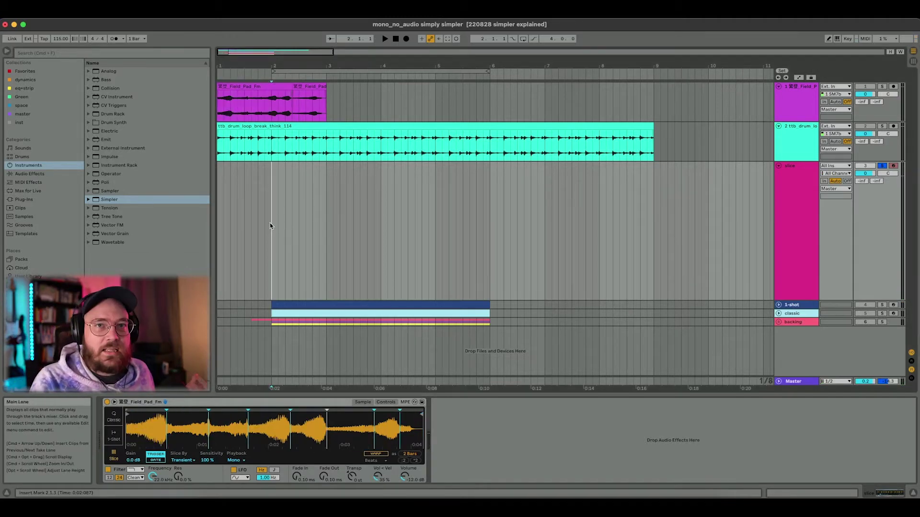
pyautogui.click(114, 38)
pyautogui.click(395, 39)
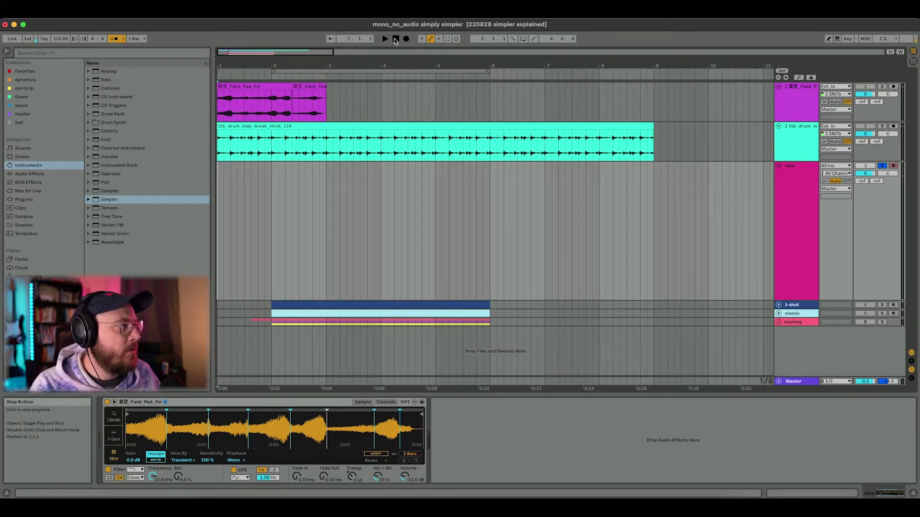
pyautogui.click(272, 199)
pyautogui.press('F9')
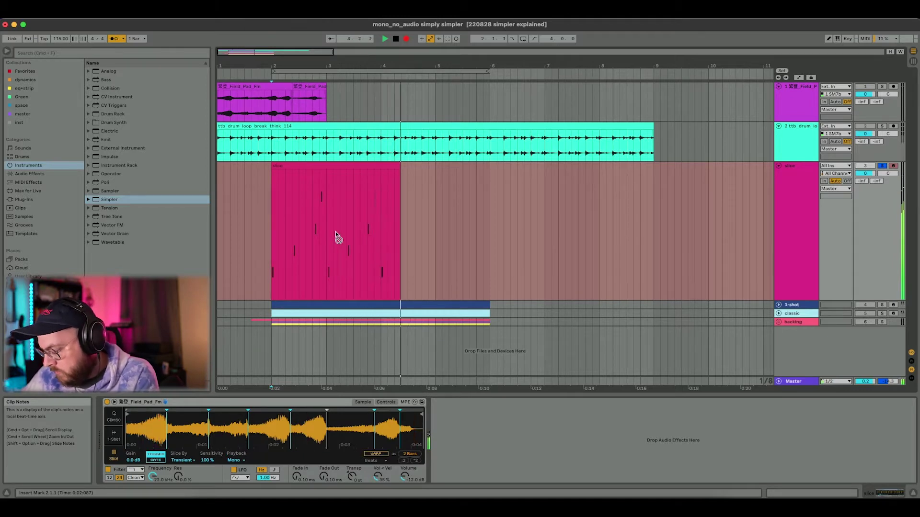
pyautogui.press('space')
# Step: Quantize the notes of the recorded slice clip and shift its second note earlier, checking the timing by playback
pyautogui.doubleClick(335, 232)
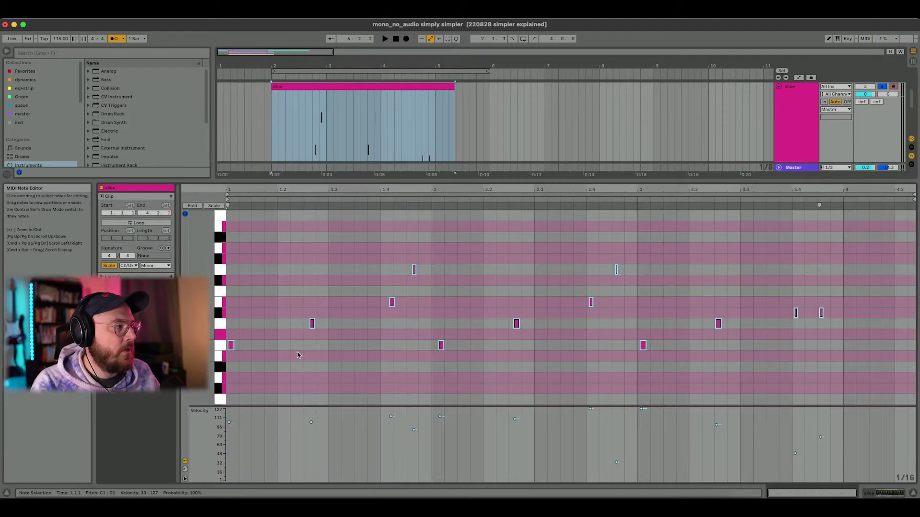
pyautogui.click(342, 330)
pyautogui.click(318, 324)
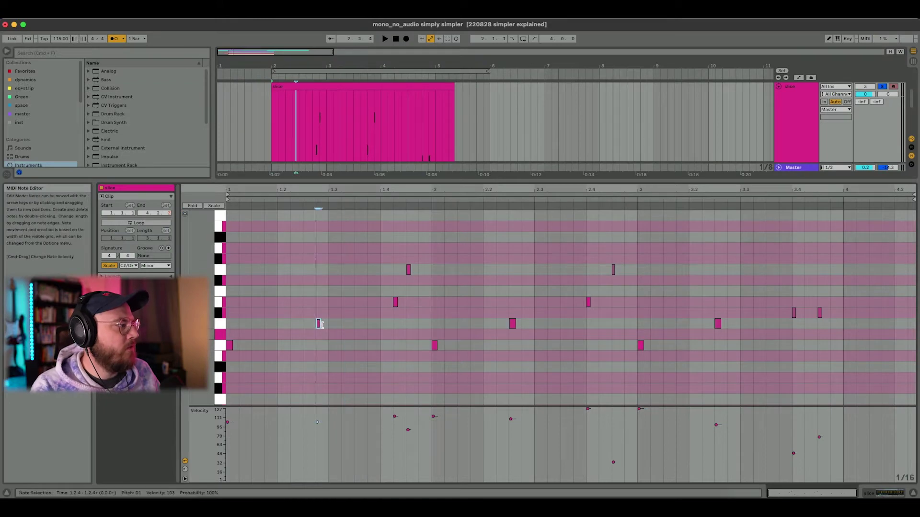
pyautogui.moveTo(319, 325); pyautogui.dragTo(331, 326)
pyautogui.press('space')
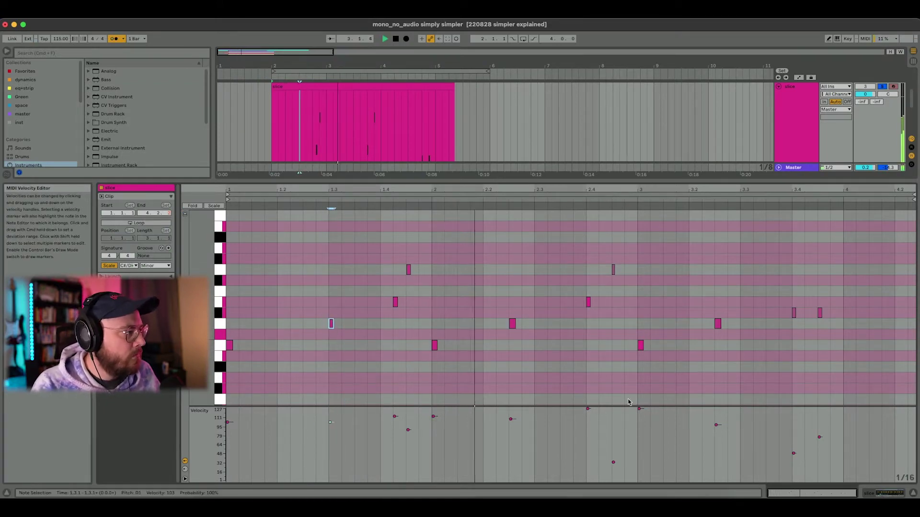
pyautogui.moveTo(335, 330); pyautogui.dragTo(310, 330)
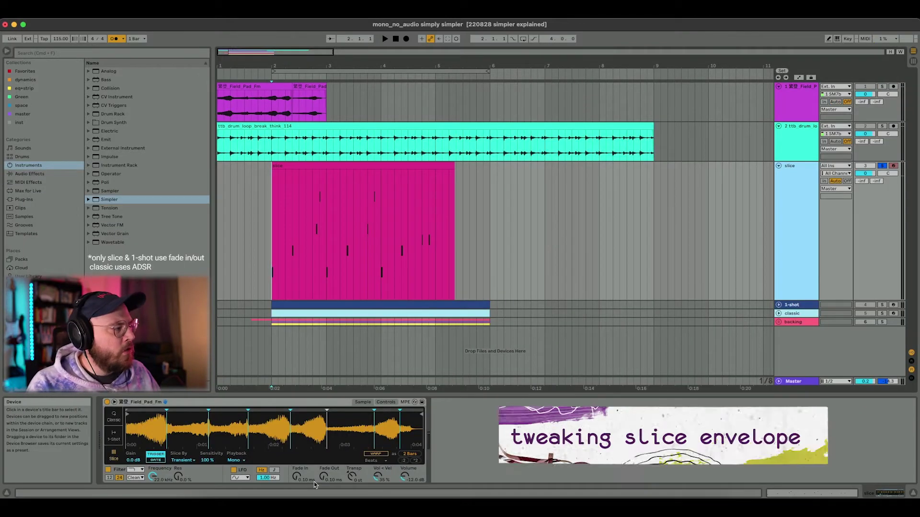
# Step: Adjust Simpler's slice envelope by lowering Fade In to 0 ms, lengthening Fade Out and raising Fade In again
pyautogui.moveTo(297, 477); pyautogui.dragTo(297, 474)
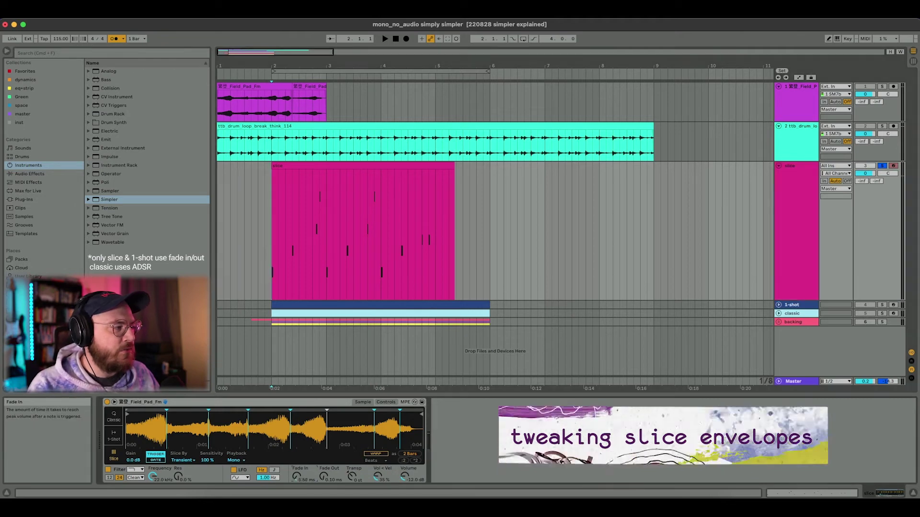
pyautogui.moveTo(296, 476); pyautogui.dragTo(296, 488)
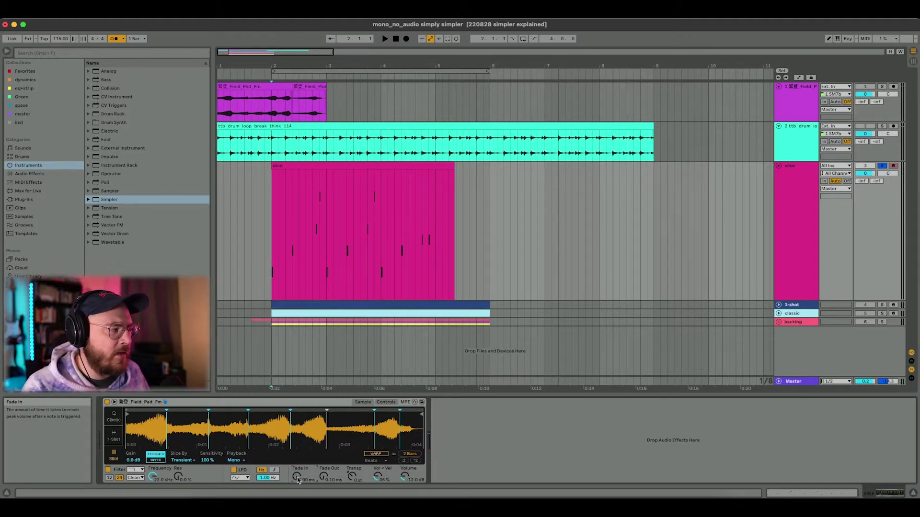
pyautogui.moveTo(298, 480); pyautogui.dragTo(324, 482)
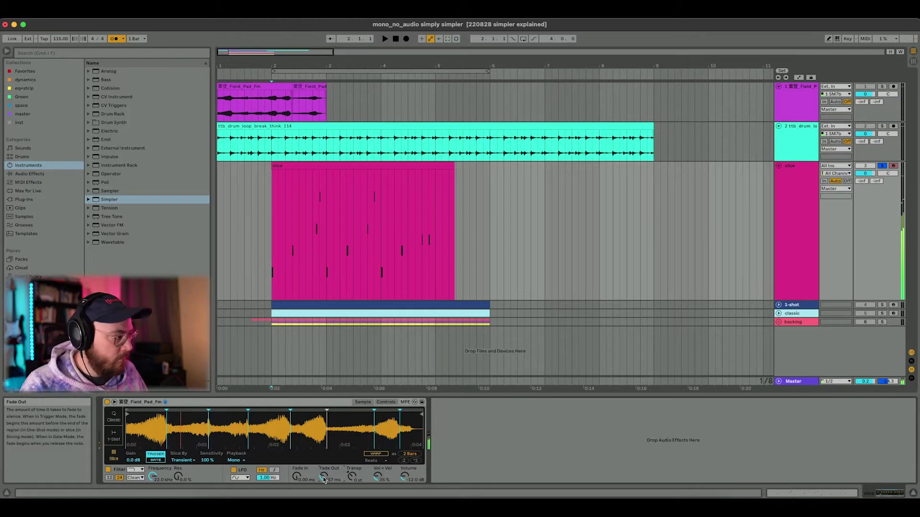
pyautogui.moveTo(297, 478); pyautogui.dragTo(297, 466)
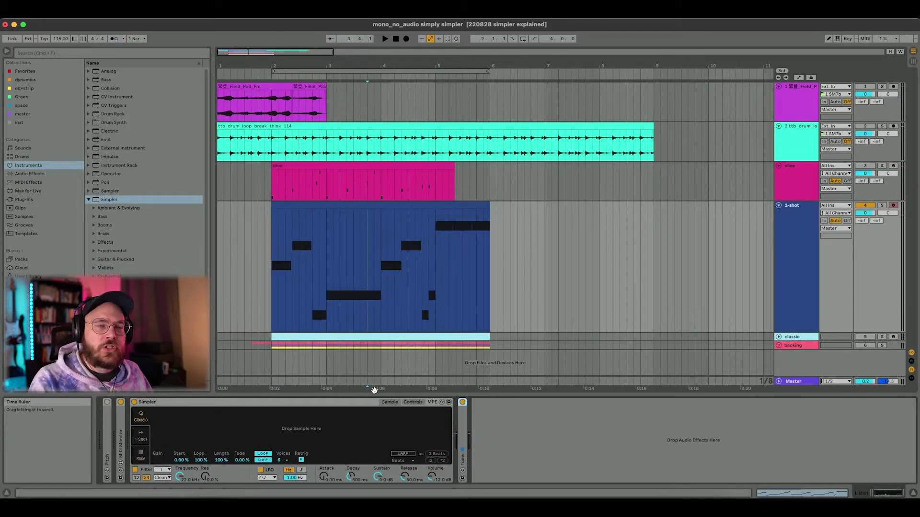
# Step: Load the second Field_Pad_Fm clip into Simpler on the 1-shot track and switch the device to 1-Shot mode
pyautogui.moveTo(312, 98); pyautogui.dragTo(283, 428)
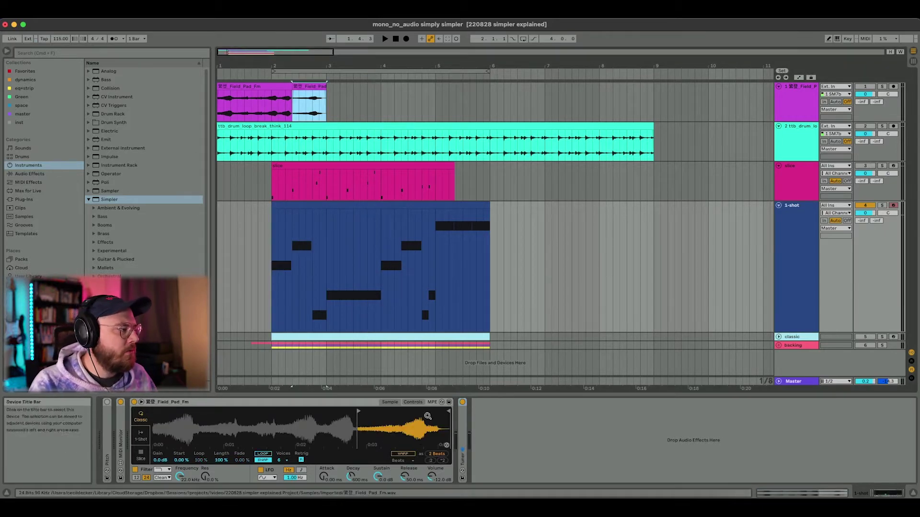
pyautogui.click(141, 435)
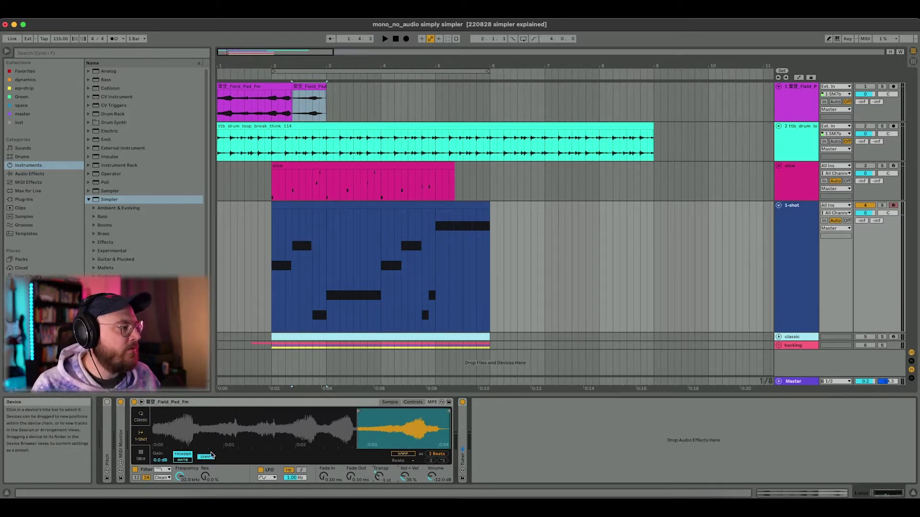
# Step: Unfold the MIDI Monitor and Tuner to check the sample's pitch against the played note, folding them again when done
pyautogui.keyDown('alt'); pyautogui.doubleClick(120, 443); pyautogui.keyUp('alt')
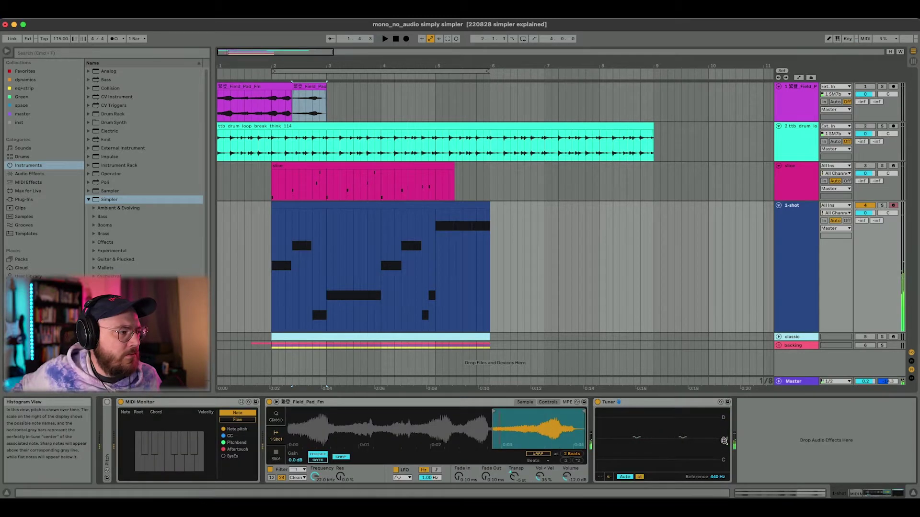
pyautogui.doubleClick(697, 402)
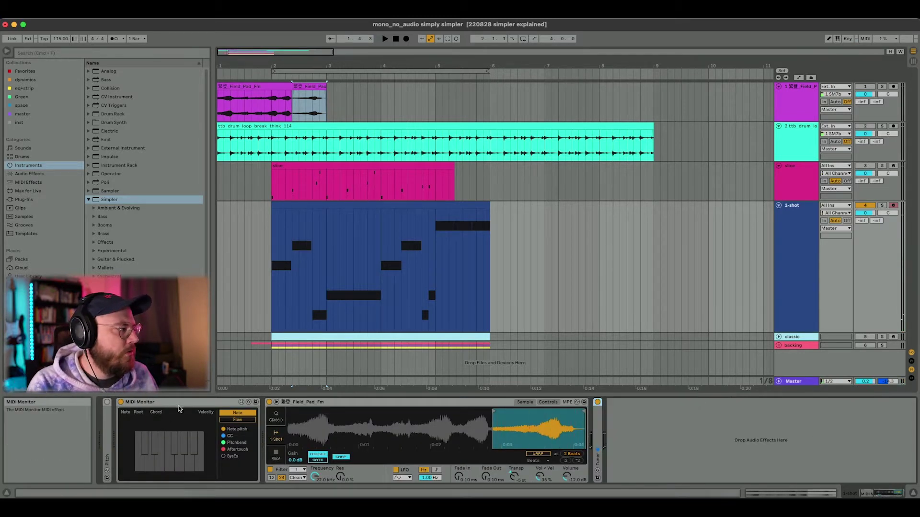
pyautogui.doubleClick(175, 402)
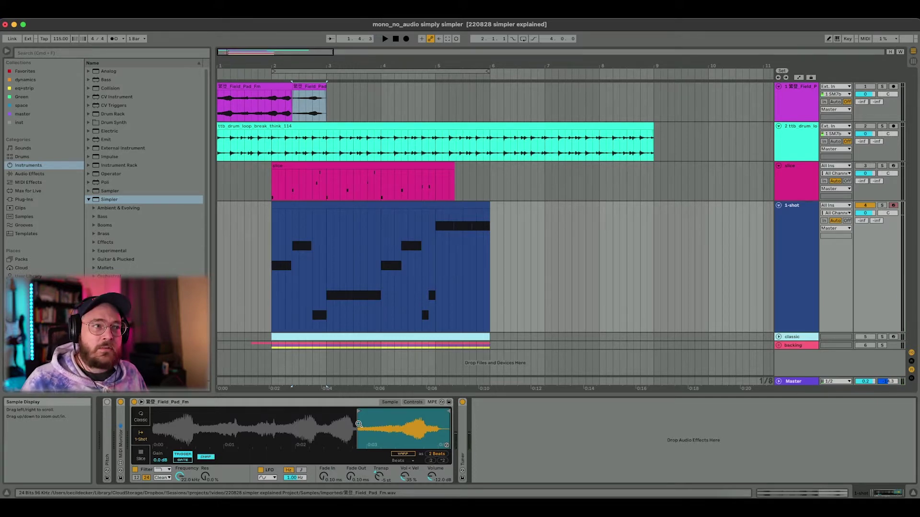
# Step: Record a short test clip of three notes on the 1-shot track, starting at bar 7
pyautogui.click(539, 257)
pyautogui.click(546, 246)
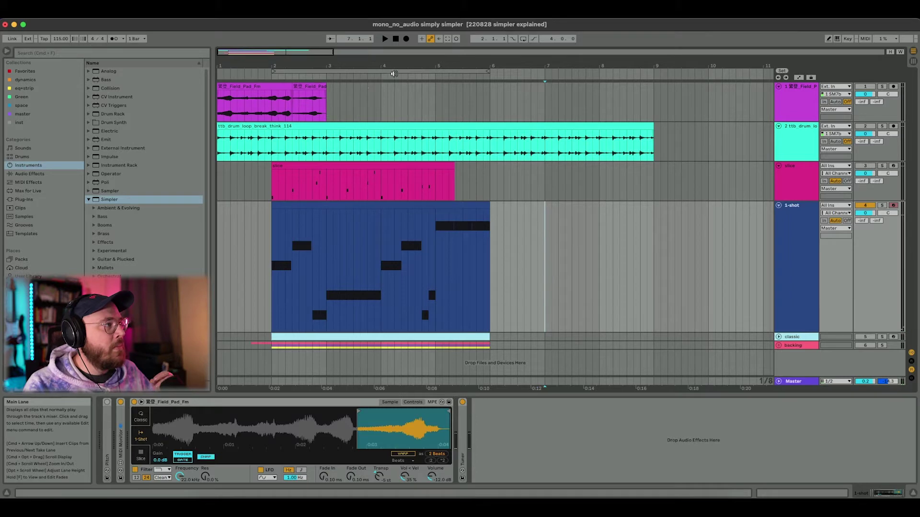
pyautogui.click(407, 39)
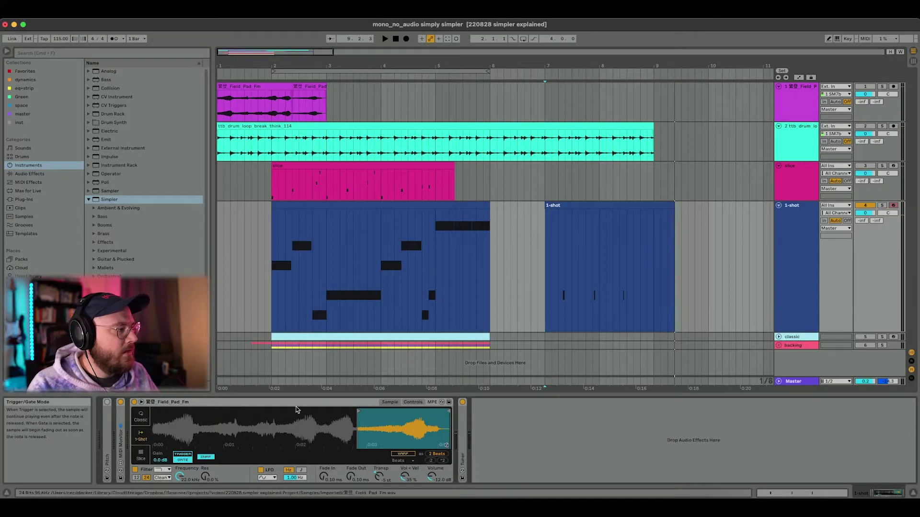
# Step: Set Simpler's Fade In to 0.70 ms and Fade Out to 118 ms, auditioning the test clip from 7.2.1
pyautogui.click(558, 299)
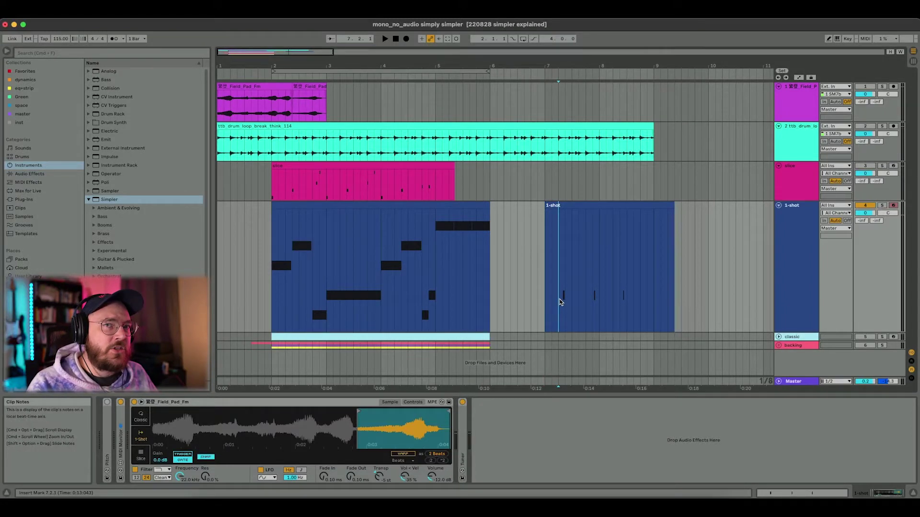
pyautogui.press('space')
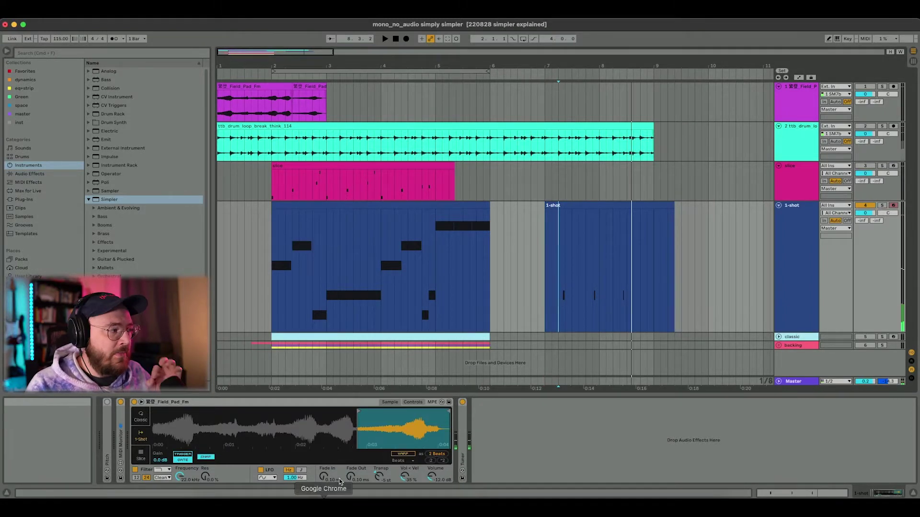
pyautogui.moveTo(350, 477); pyautogui.dragTo(350, 467)
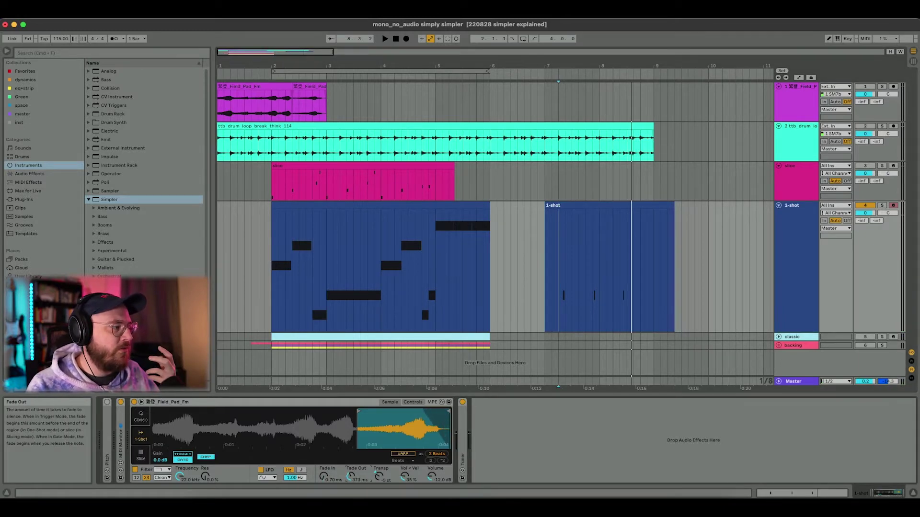
pyautogui.press('space')
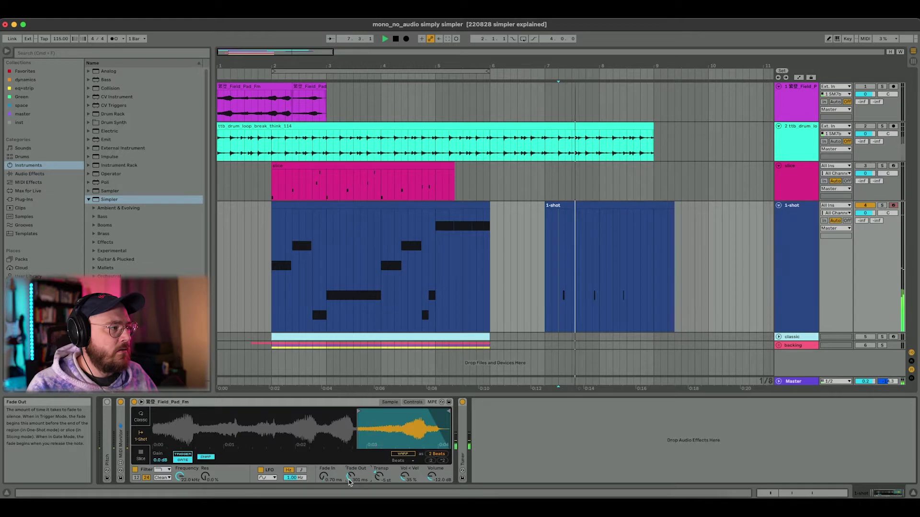
pyautogui.press('space')
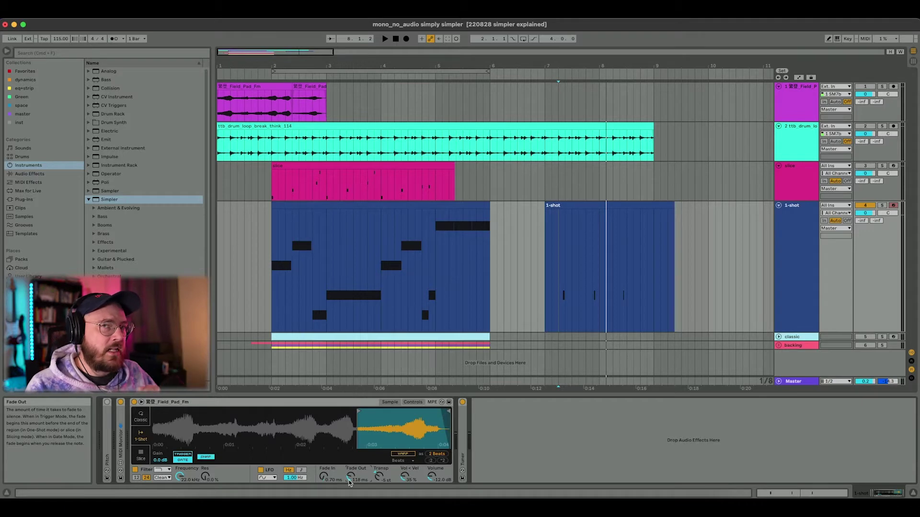
# Step: Delete the test clip at bar 7 and play the existing 1-shot melody from bar 2
pyautogui.click(576, 207)
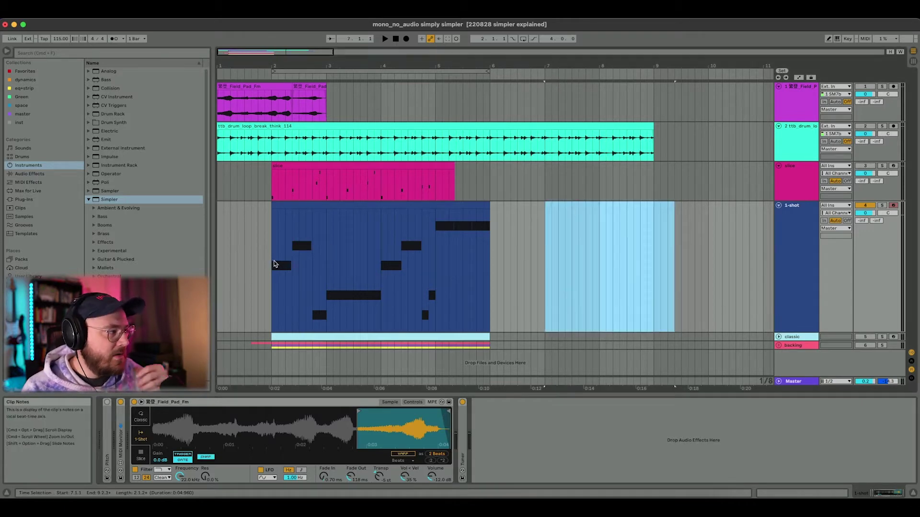
pyautogui.press('Delete')
pyautogui.click(273, 267)
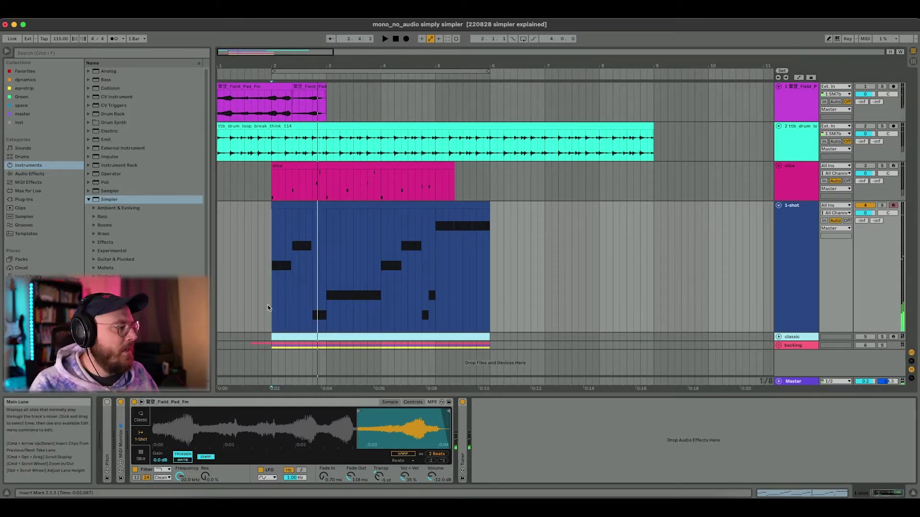
# Step: Raise Simpler's volume and set its filter frequency to about 20.9 kHz while playing the melody
pyautogui.moveTo(432, 476); pyautogui.dragTo(432, 458)
pyautogui.press('space')
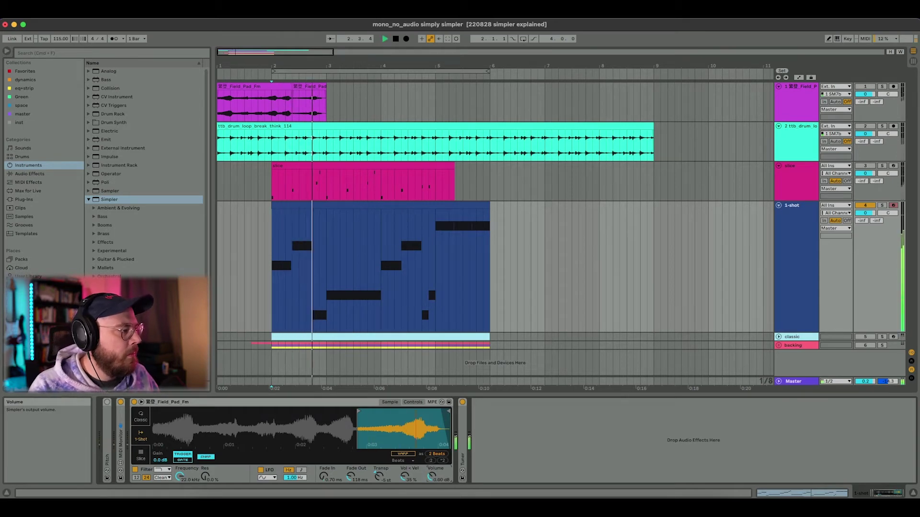
pyautogui.moveTo(431, 458); pyautogui.dragTo(431, 457)
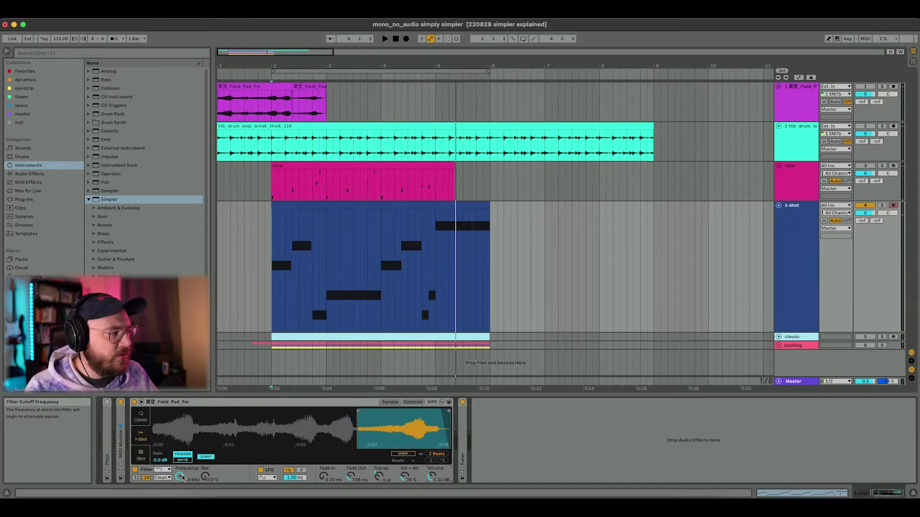
pyautogui.press('space')
pyautogui.moveTo(182, 479); pyautogui.dragTo(181, 431)
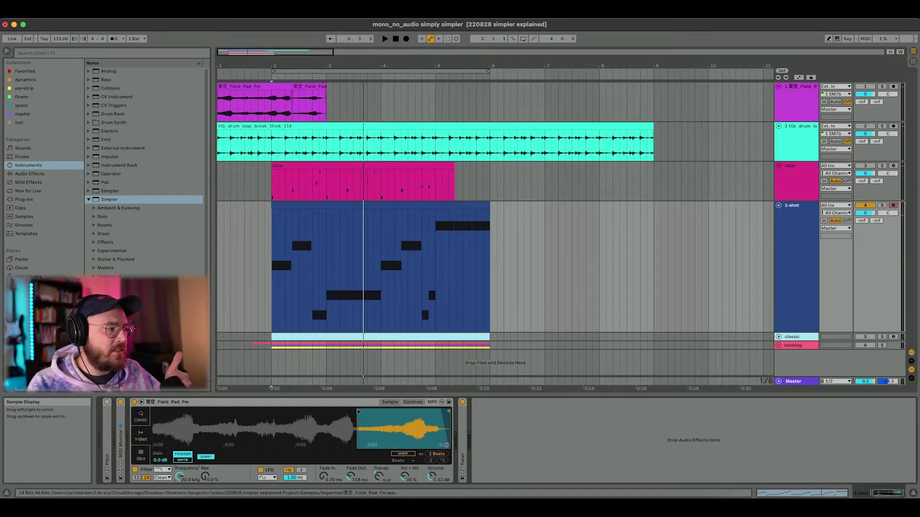
# Step: Nudge the sample's start point slightly earlier and examine the zero crossing there close up in the waveform
pyautogui.moveTo(154, 442)
pyautogui.mouseDown()
pyautogui.moveTo(365, 442)
pyautogui.moveTo(152, 441)
pyautogui.moveTo(348, 442)
pyautogui.mouseUp()
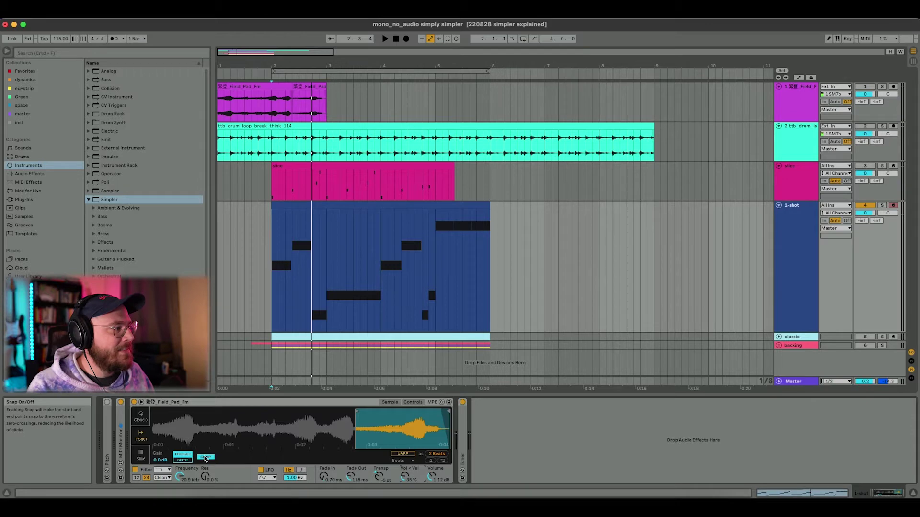
pyautogui.moveTo(202, 429); pyautogui.dragTo(201, 448)
pyautogui.moveTo(347, 429); pyautogui.dragTo(314, 448)
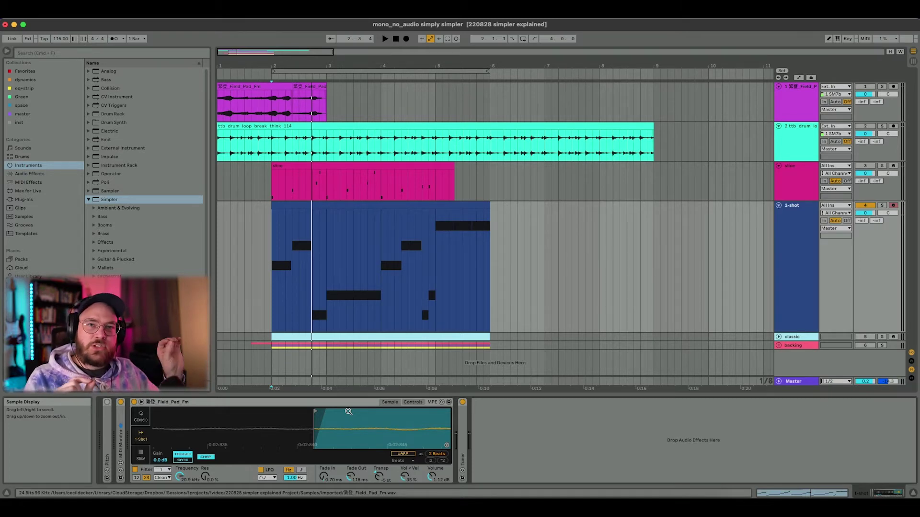
pyautogui.moveTo(348, 412); pyautogui.dragTo(348, 369)
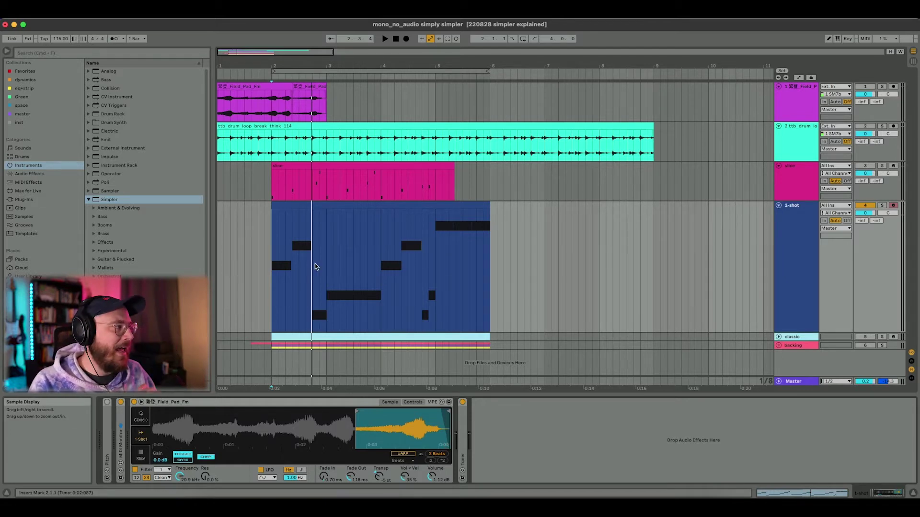
# Step: Open the 1-shot MIDI clip's notes and play the long C#3 note to compare its length with the sound
pyautogui.click(319, 185)
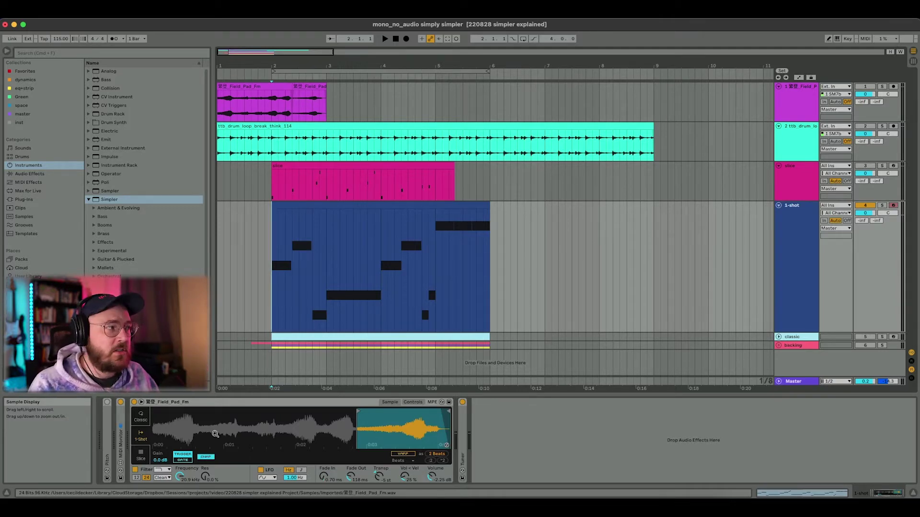
pyautogui.doubleClick(328, 205)
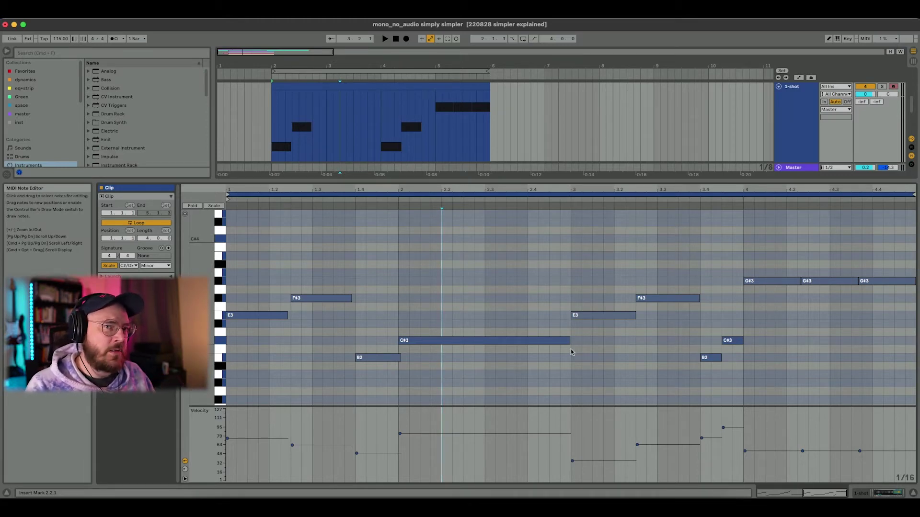
pyautogui.press('space')
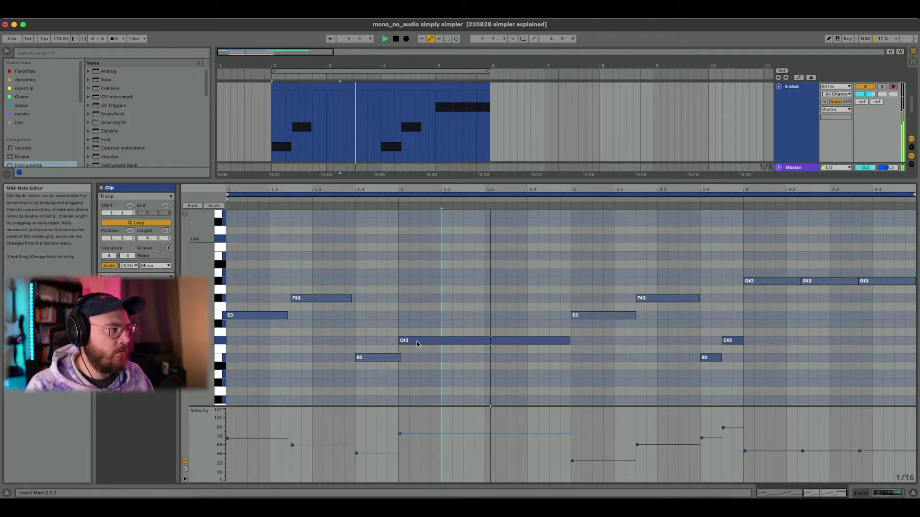
pyautogui.press('space')
# Step: Return to the Simpler device, play past the long note and mark its tail from 3.4.1 to bar 4
pyautogui.hotkey('shift', 'Tab')
pyautogui.press('space')
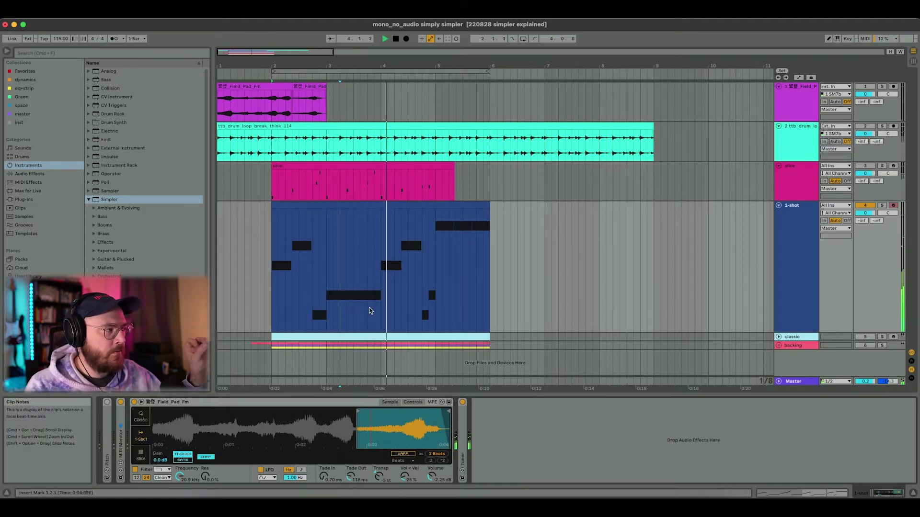
pyautogui.press('space')
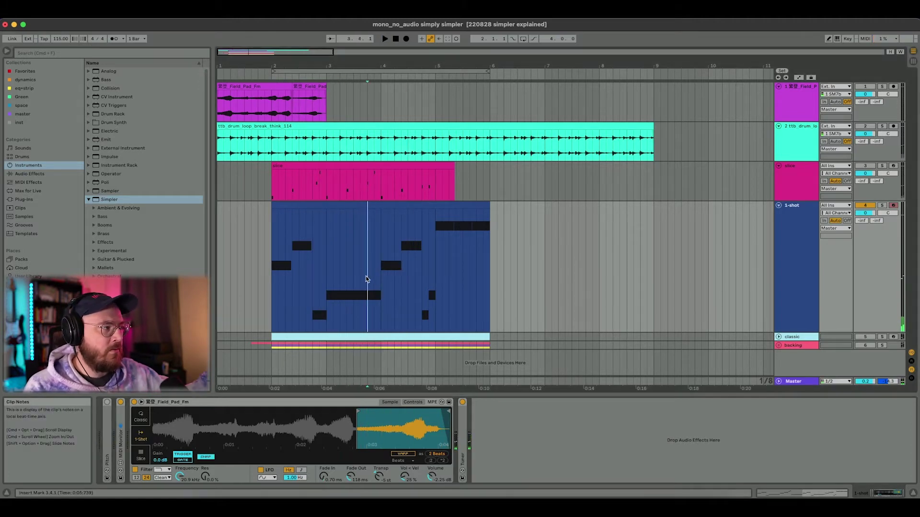
pyautogui.moveTo(367, 279); pyautogui.dragTo(379, 278)
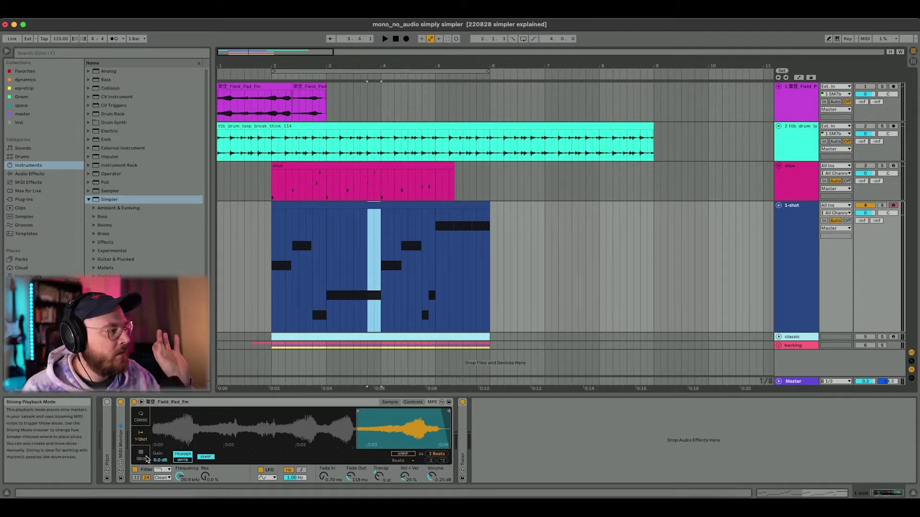
# Step: Switch Simpler to Classic mode and turn on Loop, comparing the long note at bar 3 with looping off and on
pyautogui.click(142, 418)
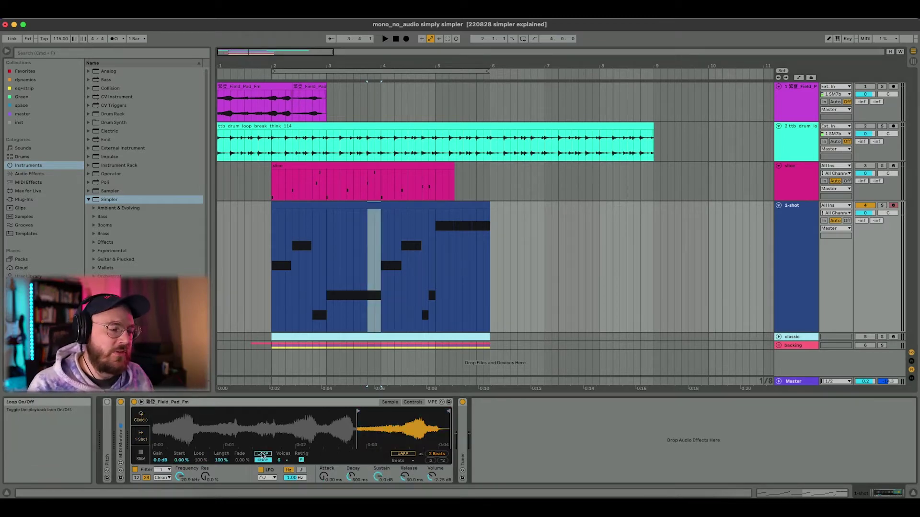
pyautogui.click(270, 310)
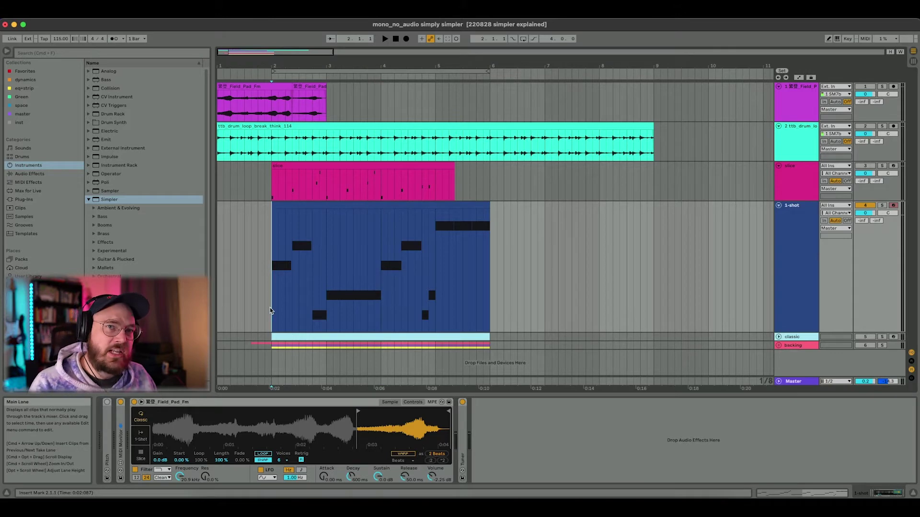
pyautogui.click(324, 285)
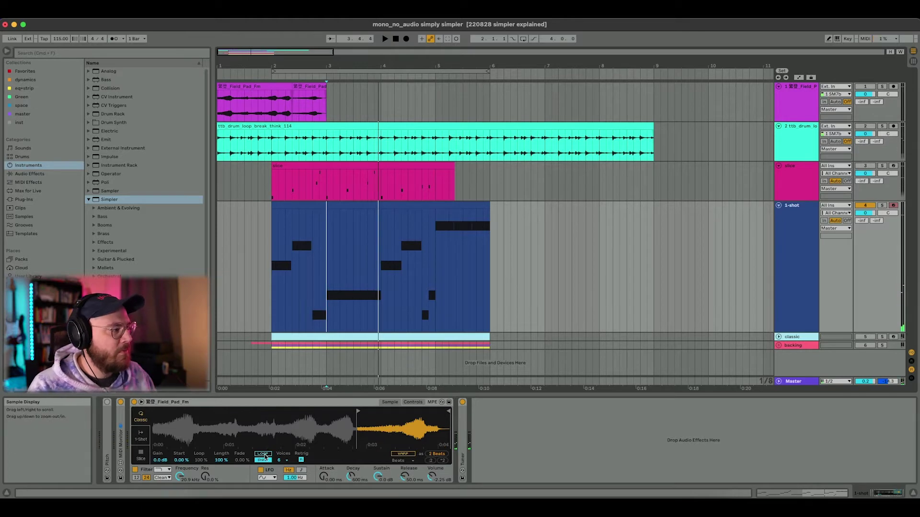
pyautogui.press('space')
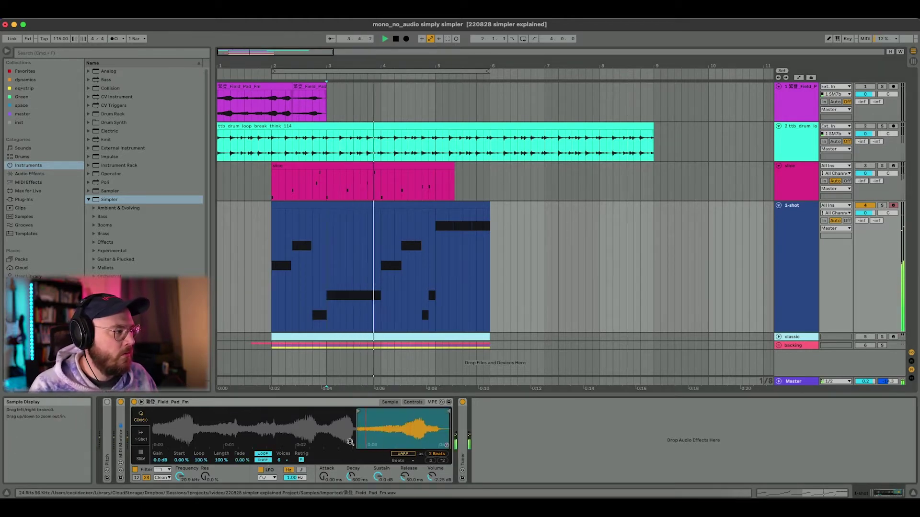
pyautogui.press('space')
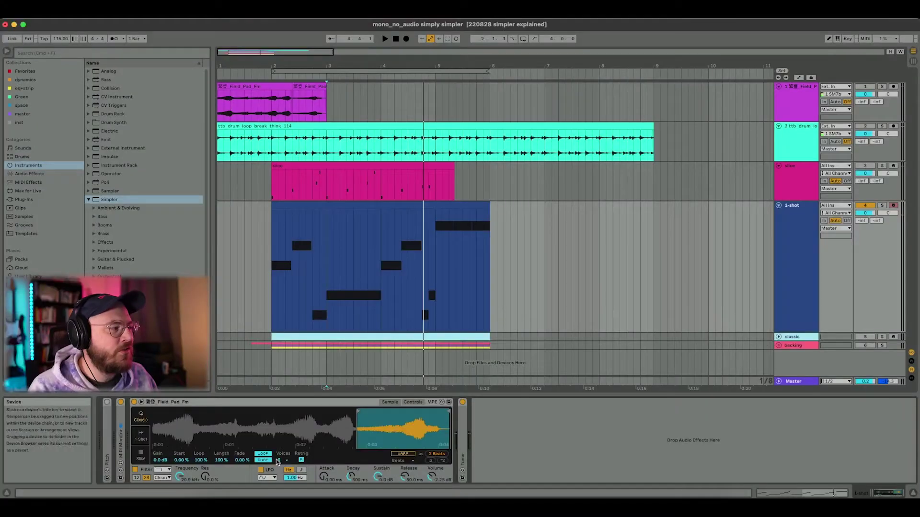
# Step: Set Simpler's Voices to 1 and play the melody from bar 3
pyautogui.click(282, 460)
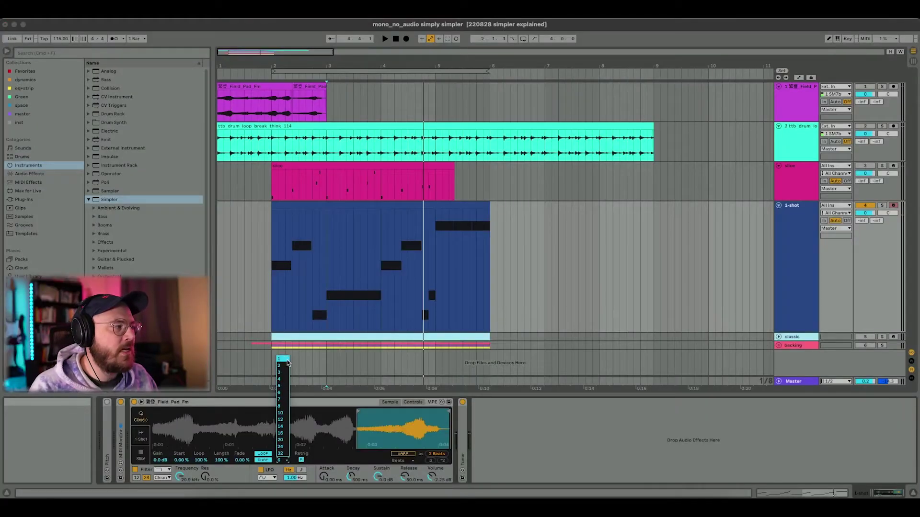
pyautogui.click(287, 361)
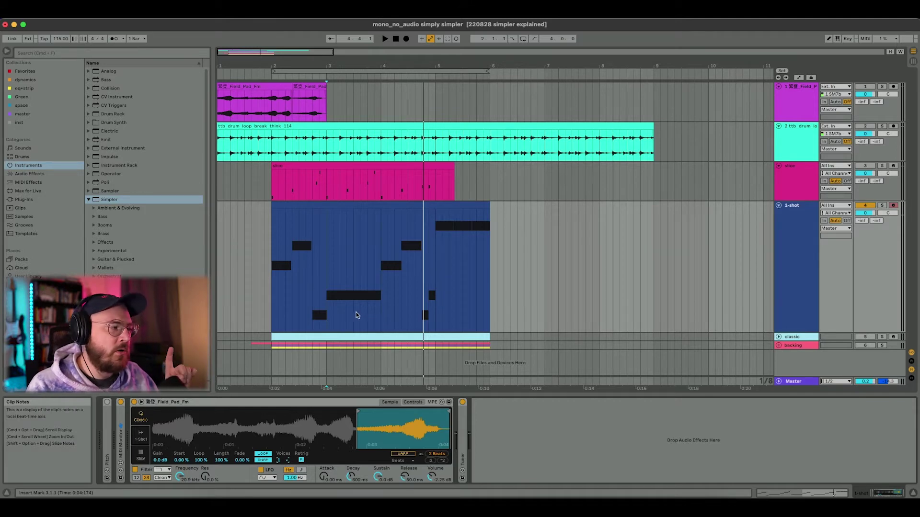
pyautogui.click(181, 460)
pyautogui.press('space')
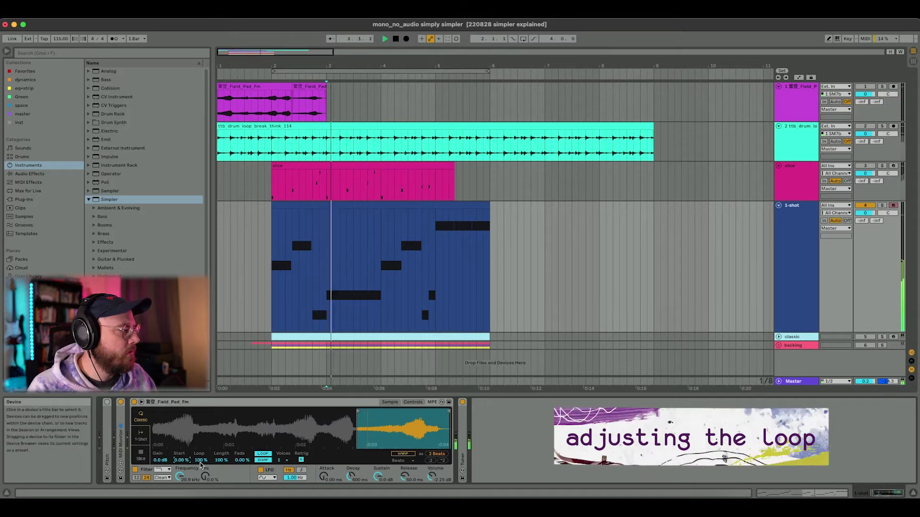
# Step: Cycle playback over bar 3 and shape Simpler's sustain loop to Loop 38.3%, Length 57.8% and Fade 24.2%
pyautogui.moveTo(202, 460); pyautogui.dragTo(222, 485)
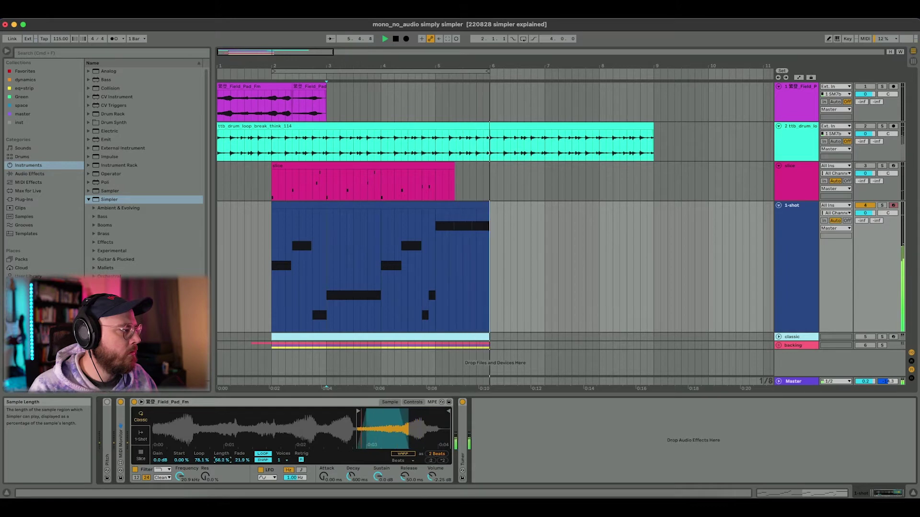
pyautogui.press('space')
pyautogui.moveTo(326, 267); pyautogui.dragTo(379, 267)
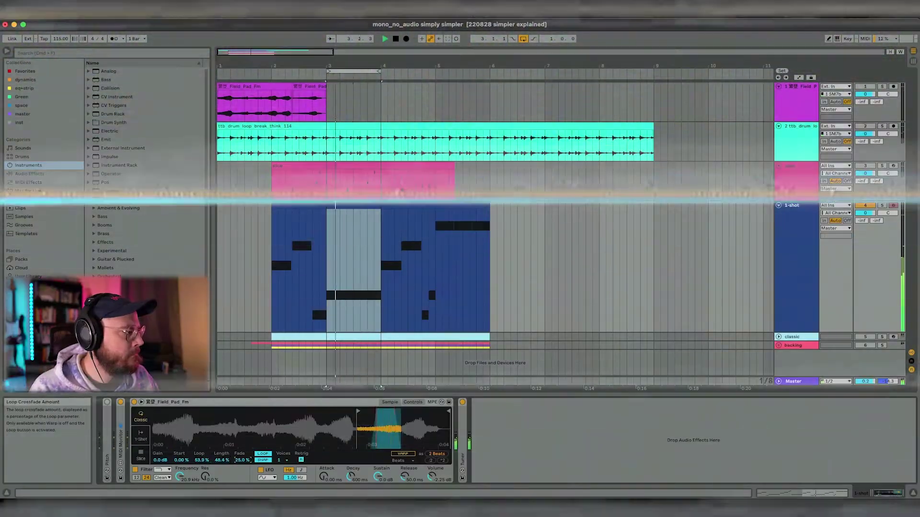
pyautogui.moveTo(222, 460); pyautogui.dragTo(221, 474)
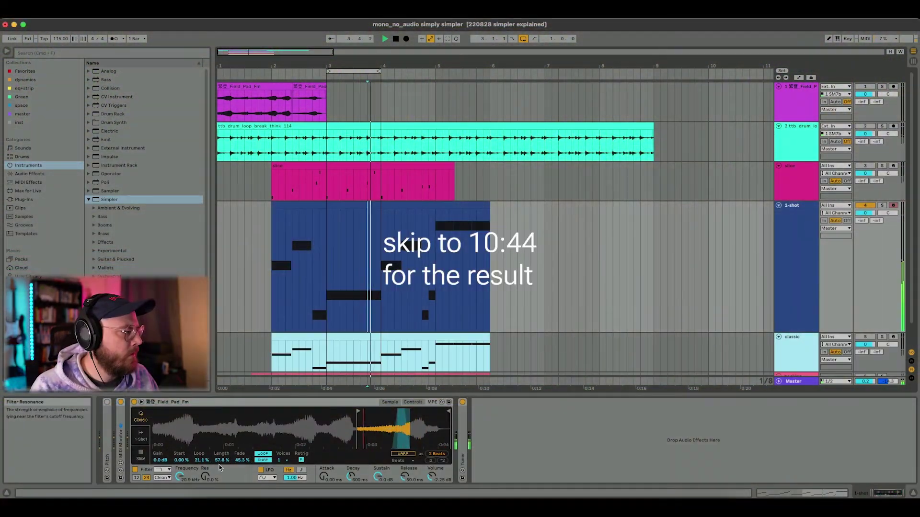
pyautogui.moveTo(201, 460); pyautogui.dragTo(242, 465)
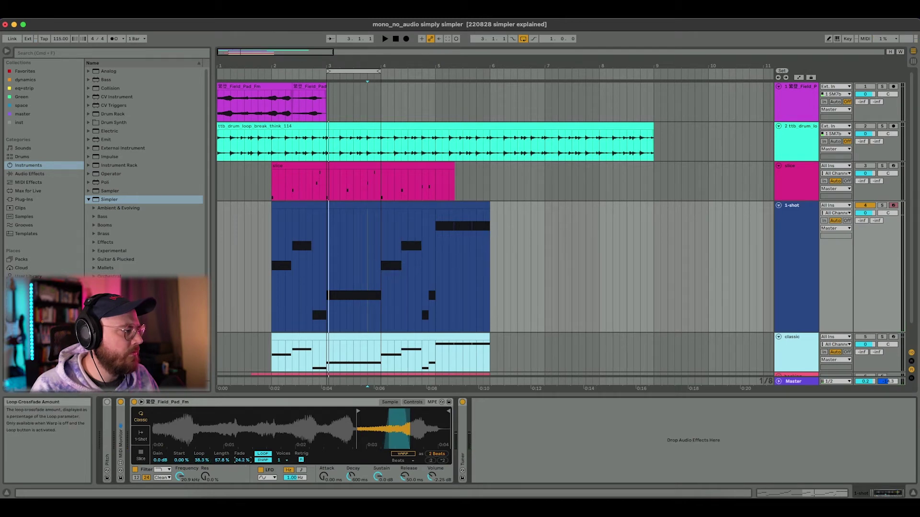
pyautogui.press('space')
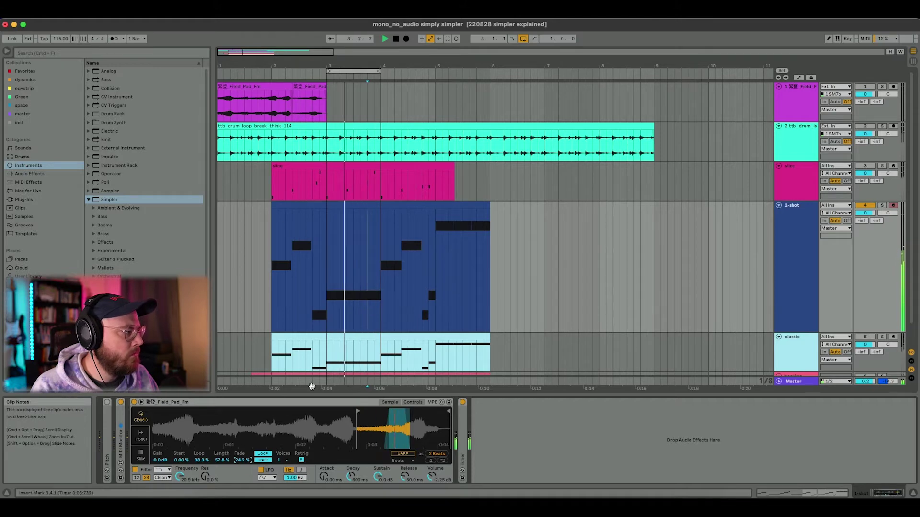
# Step: Set the amplitude envelope's Attack to 0.42 ms and Decay to 173 ms, and play the looped long note
pyautogui.moveTo(324, 477); pyautogui.dragTo(348, 485)
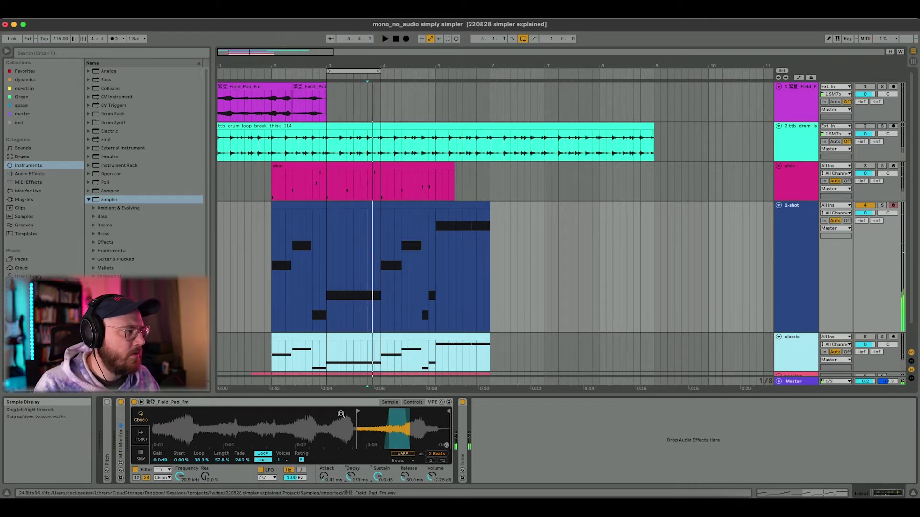
pyautogui.press('space')
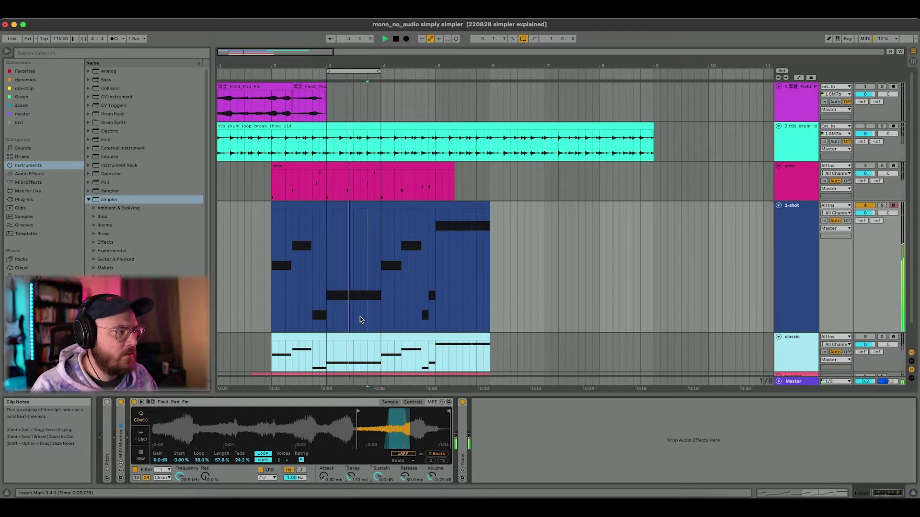
pyautogui.press('space')
pyautogui.press('space')
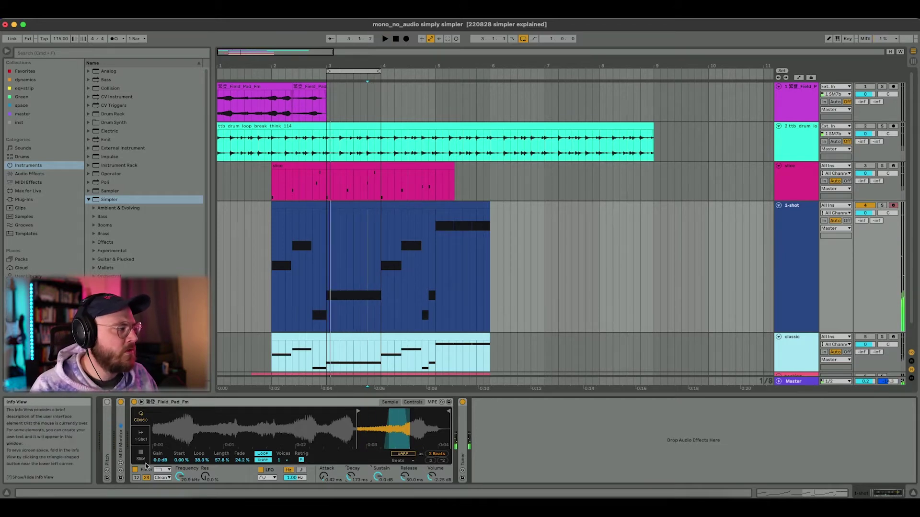
# Step: Play the long note from bar 3 in 1-Shot mode and compare it with the looped Classic mode
pyautogui.click(234, 331)
pyautogui.click(327, 263)
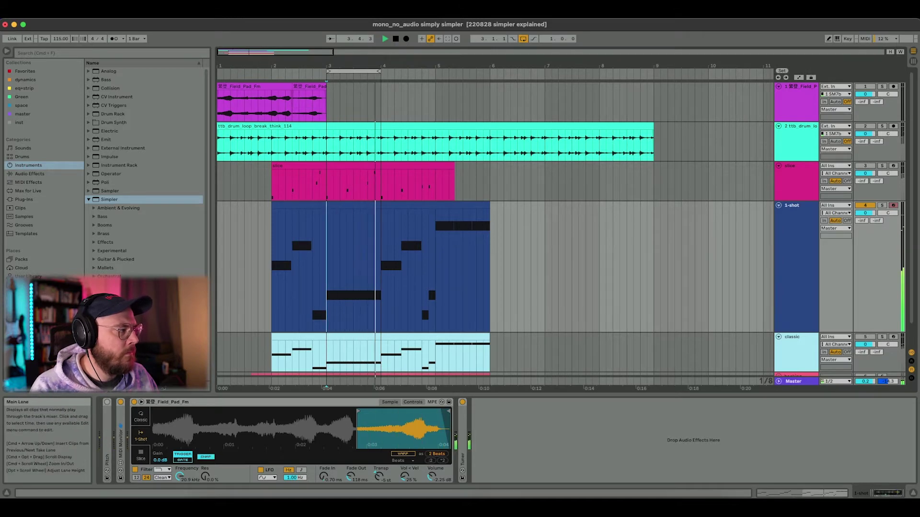
pyautogui.click(140, 415)
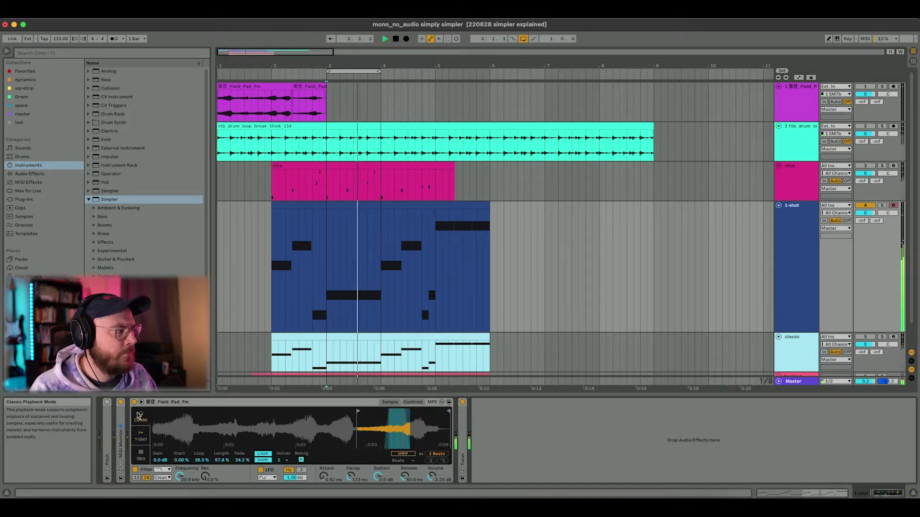
# Step: Stop playback and set the arrangement loop to the whole 1-shot clip, from bar 2 to bar 6
pyautogui.press('space')
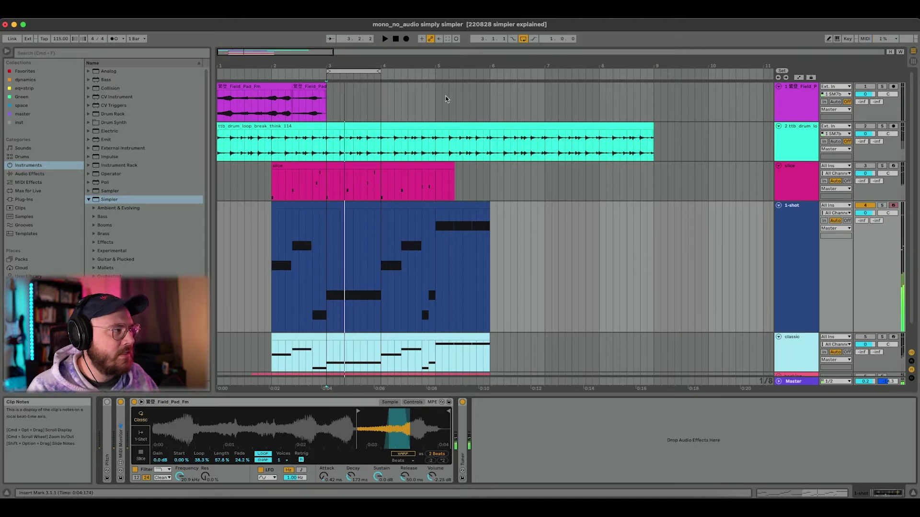
pyautogui.click(349, 205)
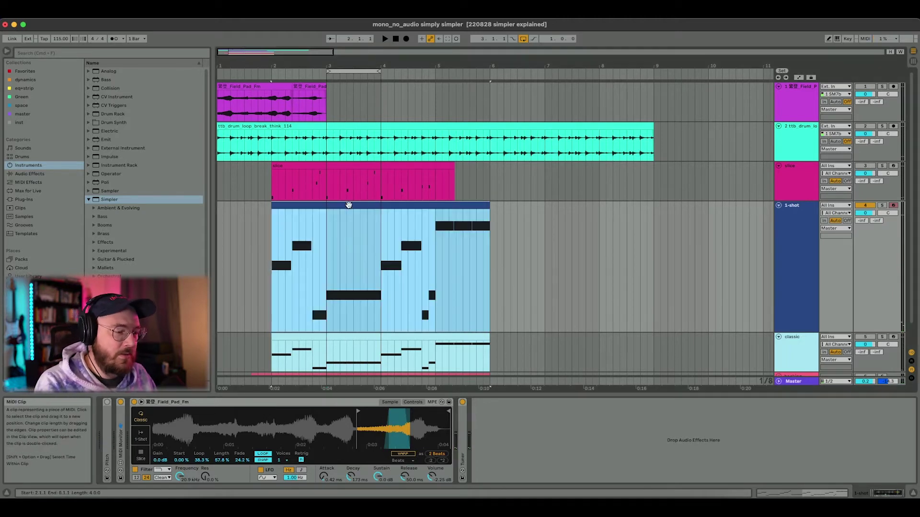
pyautogui.press('super+l')
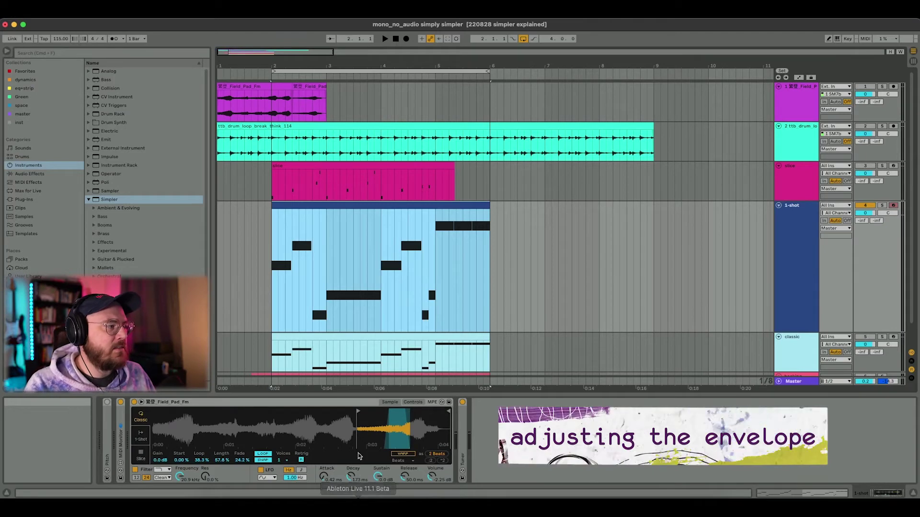
# Step: Compare the fade controls of 1-Shot mode with Classic mode's envelope controls, and open the 1-shot clip's notes
pyautogui.click(141, 435)
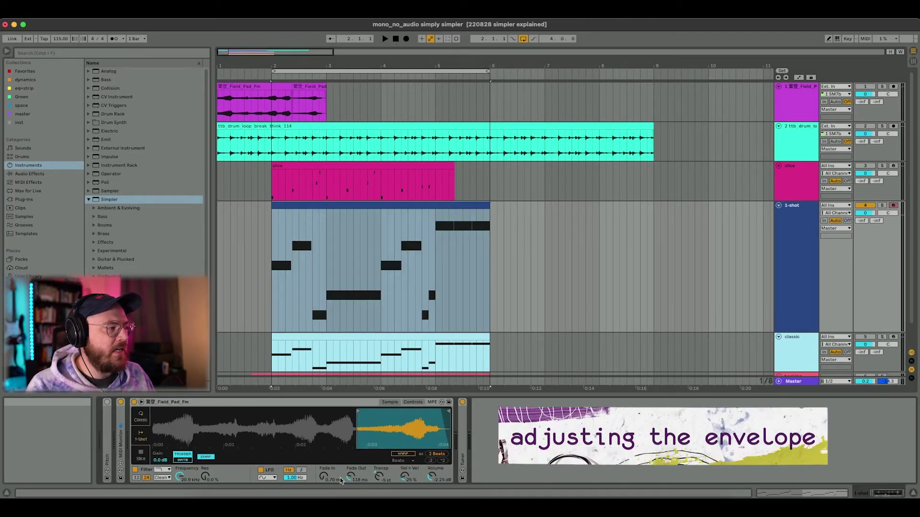
pyautogui.click(141, 420)
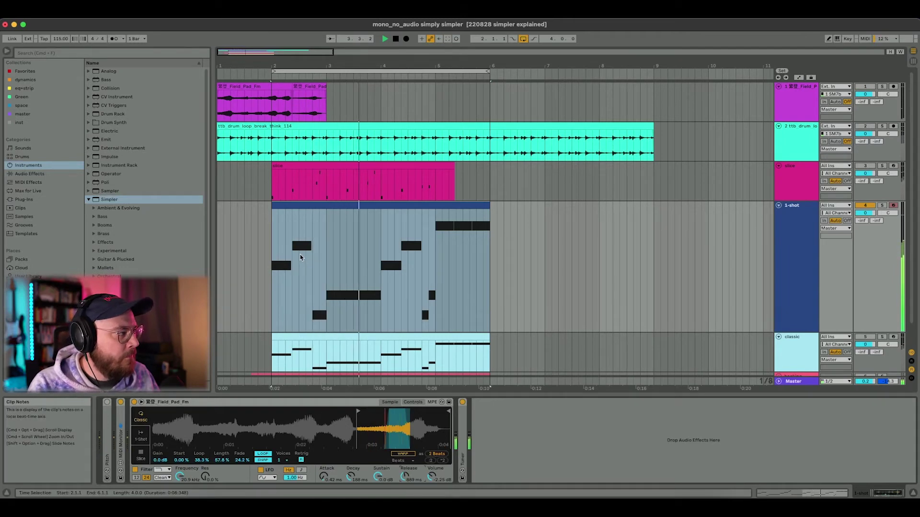
pyautogui.doubleClick(317, 206)
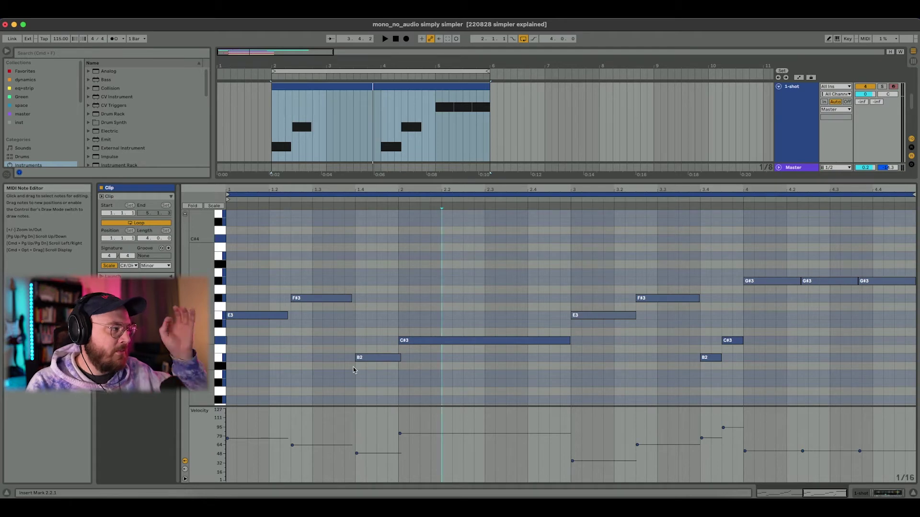
# Step: Set both the Release and Decay of Simpler's amplitude envelope to 122 ms while the clip plays
pyautogui.press('space')
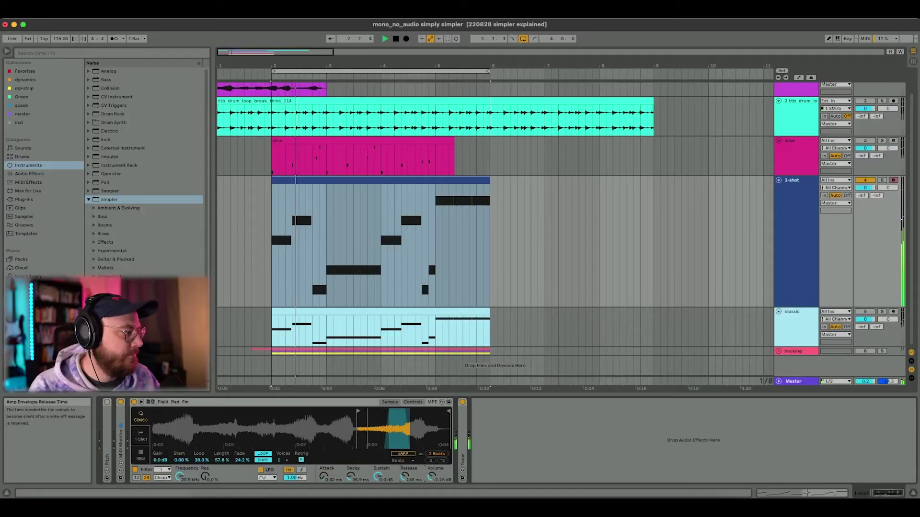
pyautogui.moveTo(404, 477); pyautogui.dragTo(351, 473)
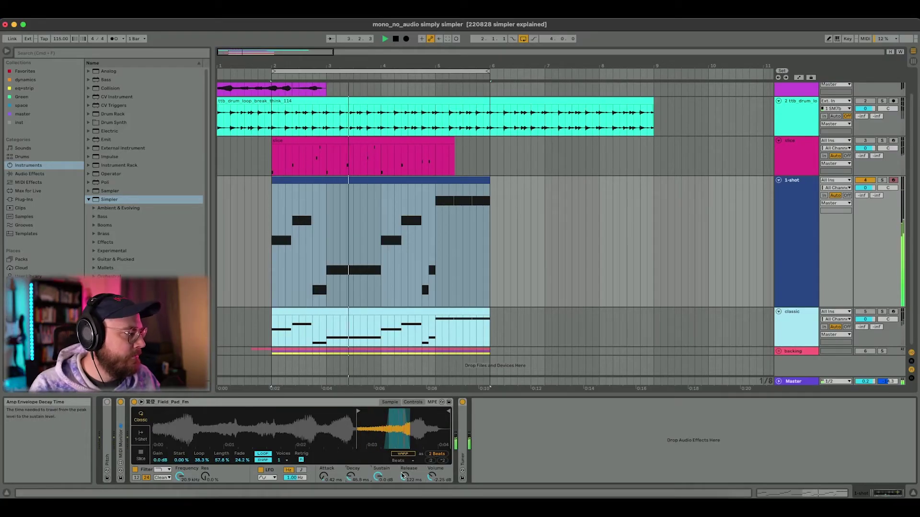
pyautogui.write('122')
pyautogui.press('Return')
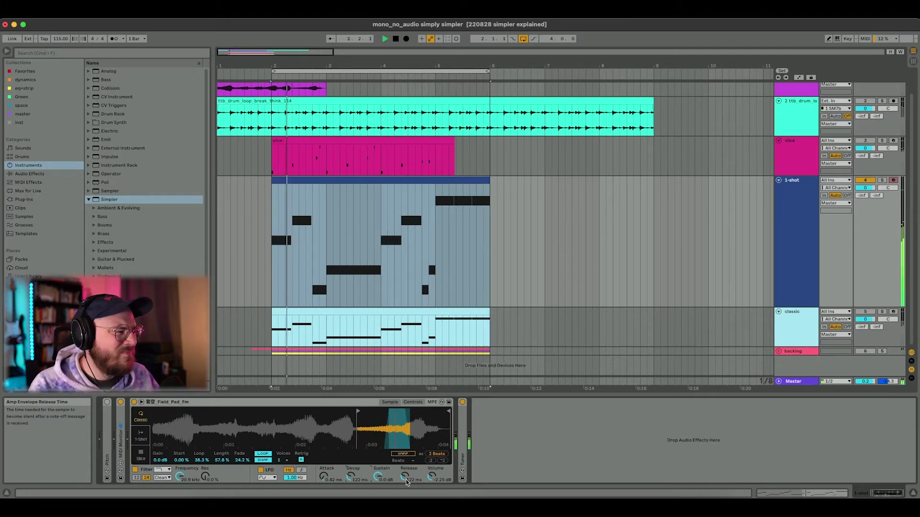
pyautogui.press('space')
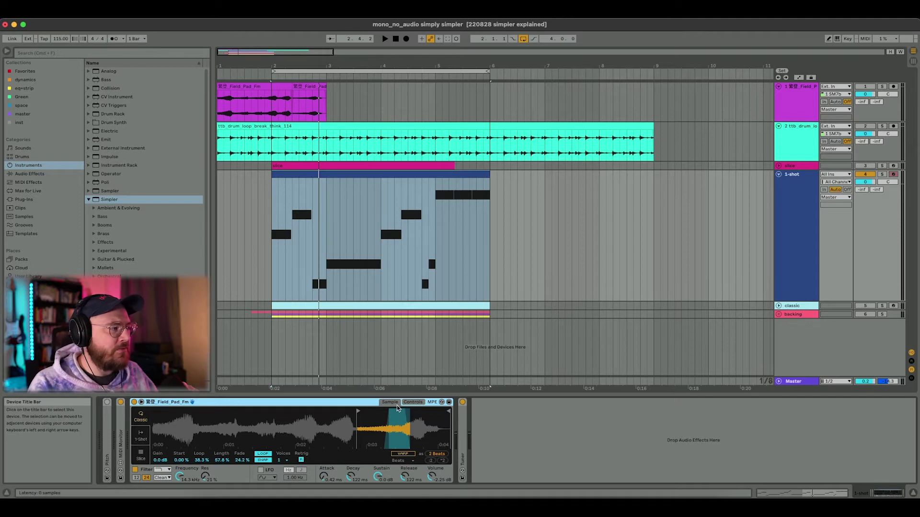
# Step: Show Simpler's Controls view with the enlarged sample display and turn off the Pitch Envelope
pyautogui.click(412, 403)
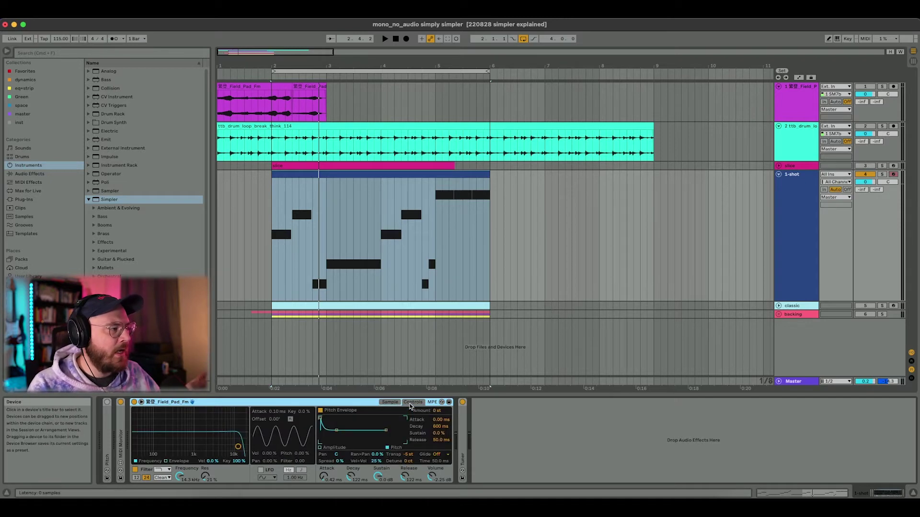
pyautogui.click(141, 403)
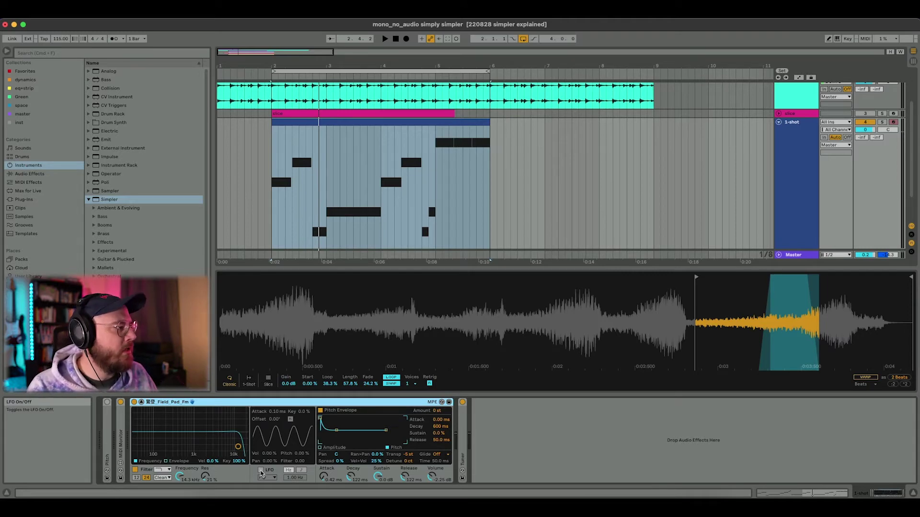
pyautogui.click(320, 410)
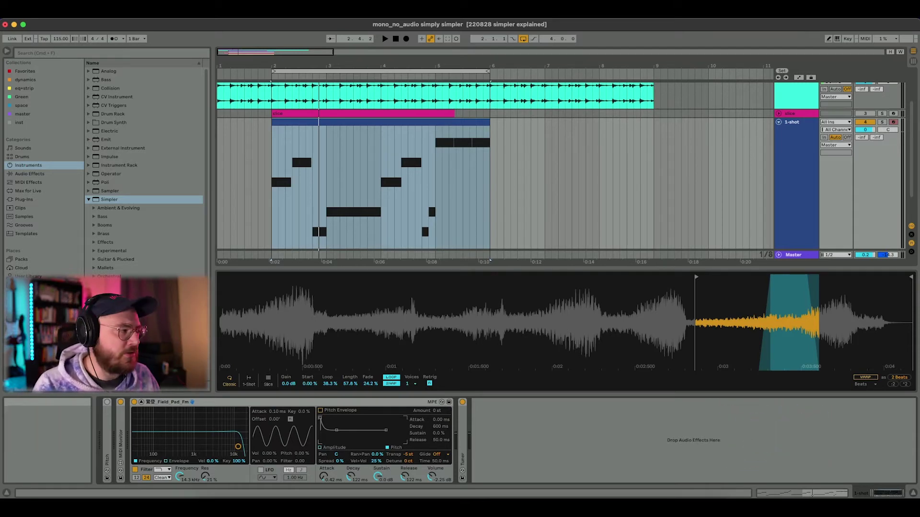
# Step: During playback, set the filter cutoff to 6.37 kHz with 43% resonance and try the OSR circuit type
pyautogui.press('space')
pyautogui.moveTo(206, 456); pyautogui.dragTo(224, 438)
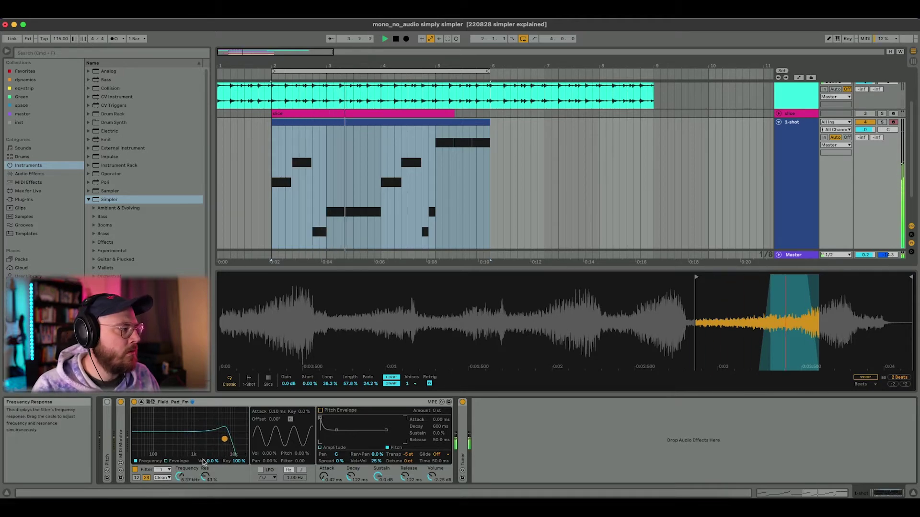
pyautogui.click(160, 477)
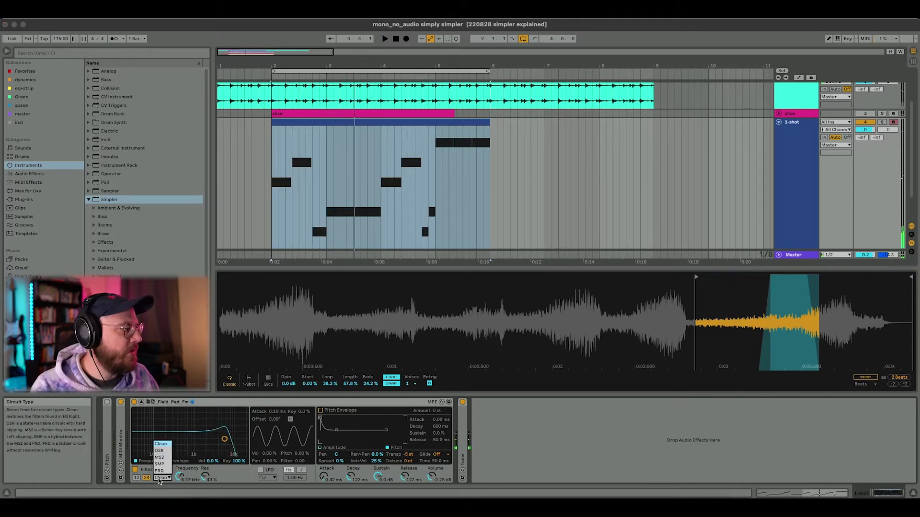
pyautogui.click(160, 451)
pyautogui.moveTo(225, 477); pyautogui.dragTo(227, 480)
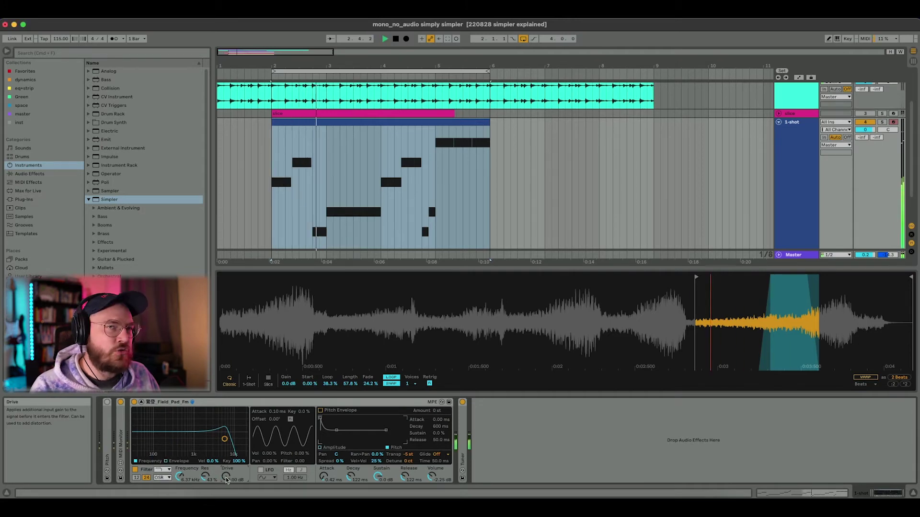
# Step: Switch the filter to SMP with 9.71 dB Drive, 3.00 kHz cutoff, 30% resonance, 12% Vel and 85.2% Key, and set Volume to -5.14 dB
pyautogui.click(162, 477)
pyautogui.click(159, 464)
pyautogui.press('space')
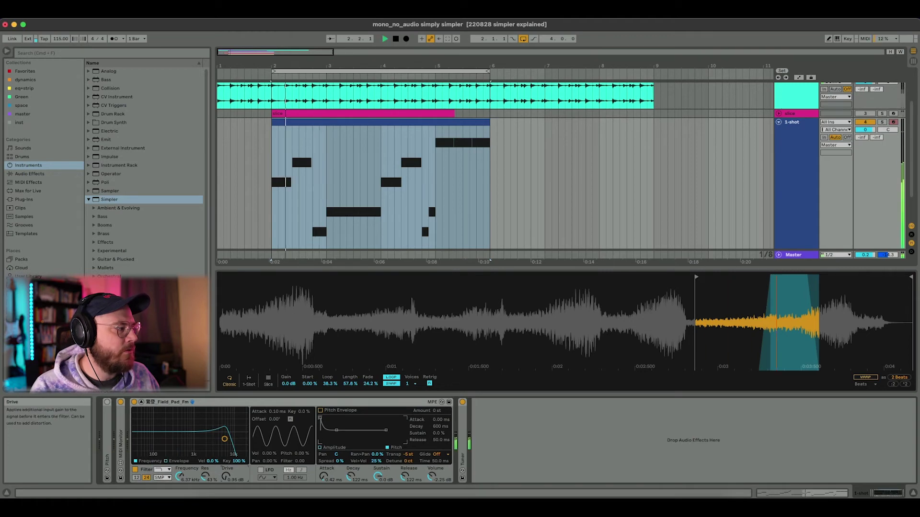
pyautogui.moveTo(444, 487); pyautogui.dragTo(444, 498)
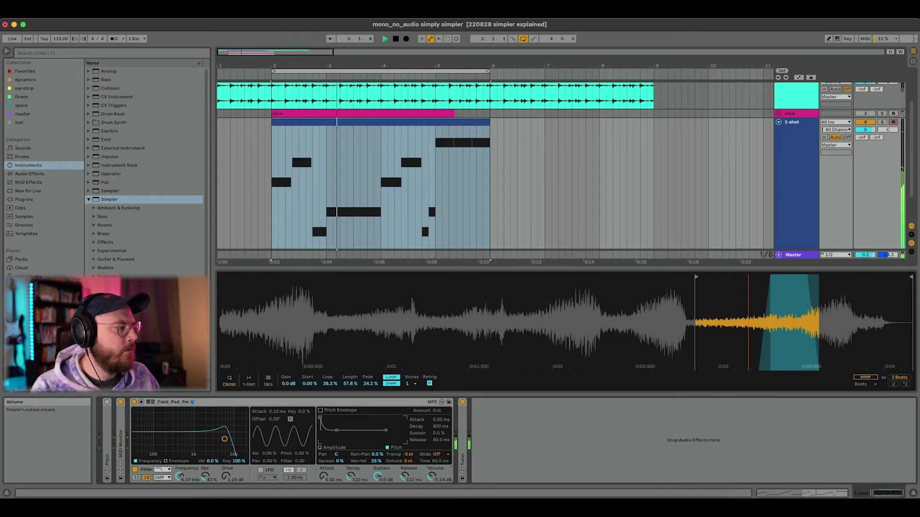
pyautogui.moveTo(240, 461); pyautogui.dragTo(211, 444)
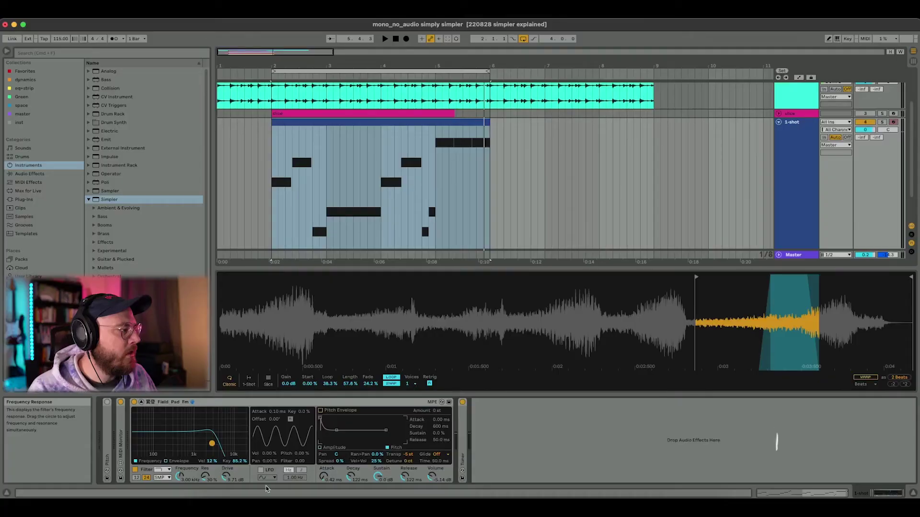
# Step: Turn on the LFO with a sawtooth wave synced at 1/8, and set its Filter modulation amount to 16.3
pyautogui.click(260, 470)
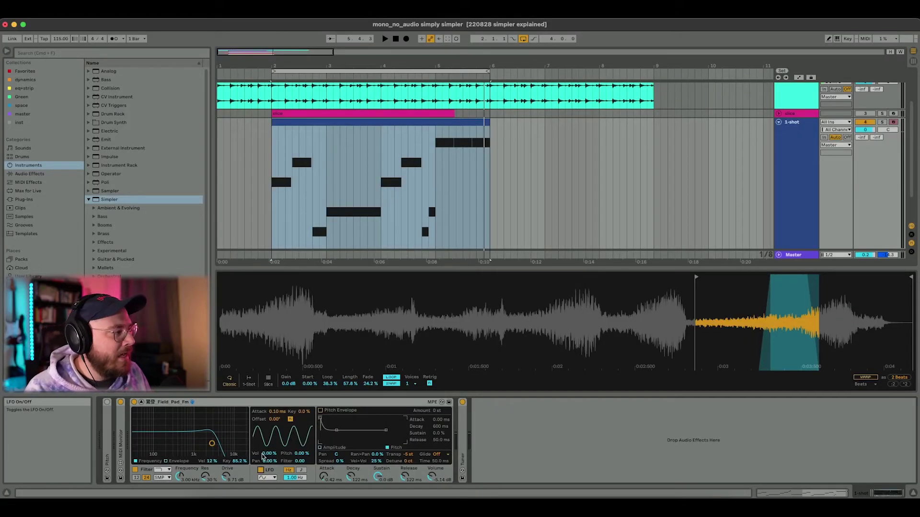
pyautogui.click(267, 477)
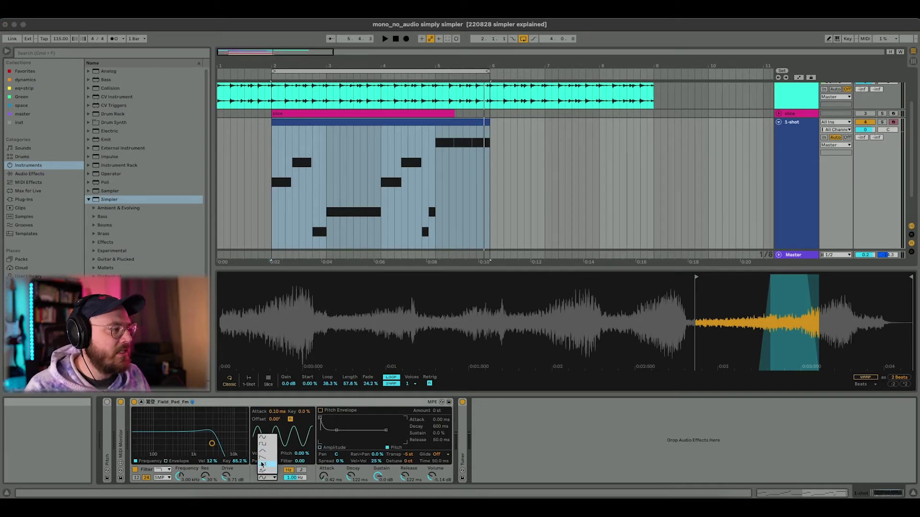
pyautogui.click(262, 464)
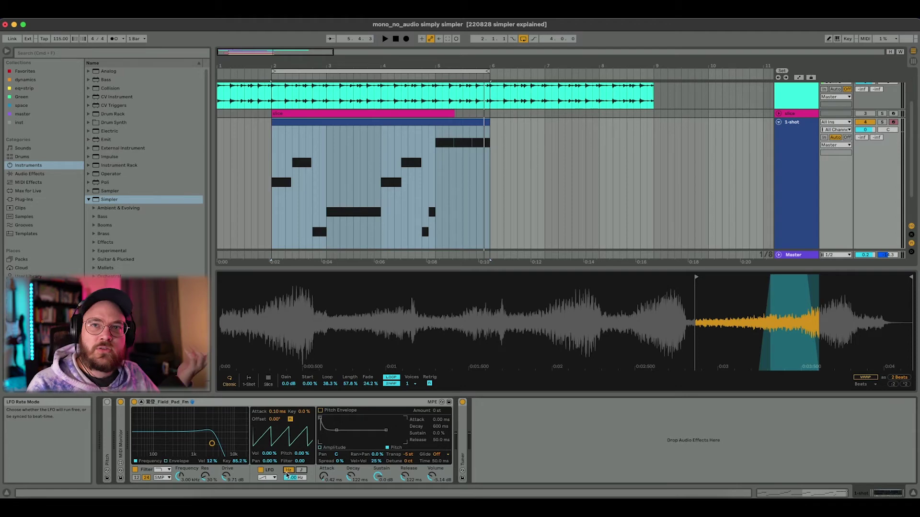
pyautogui.click(304, 471)
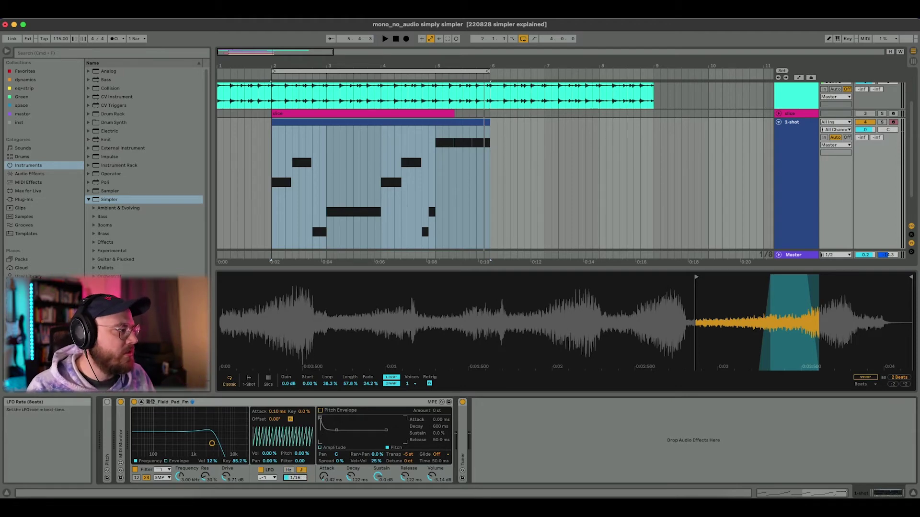
pyautogui.moveTo(295, 477); pyautogui.dragTo(295, 475)
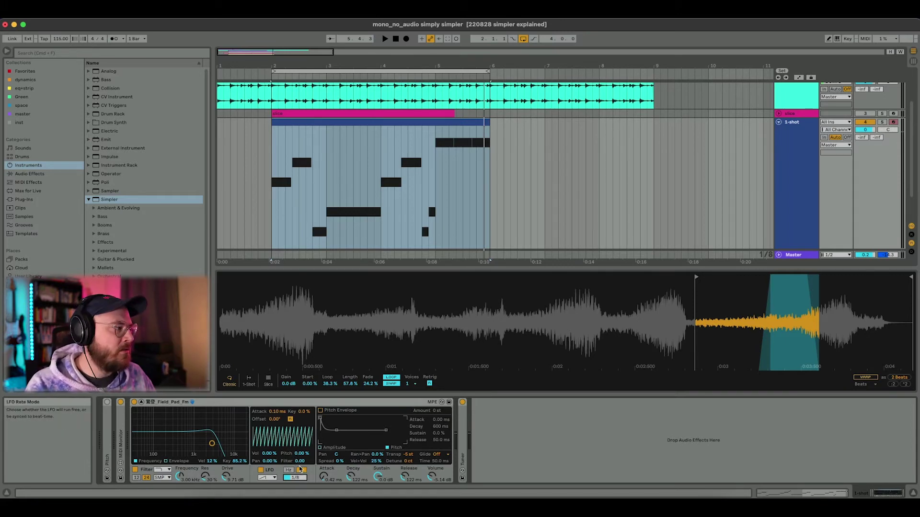
pyautogui.moveTo(299, 463); pyautogui.dragTo(299, 455)
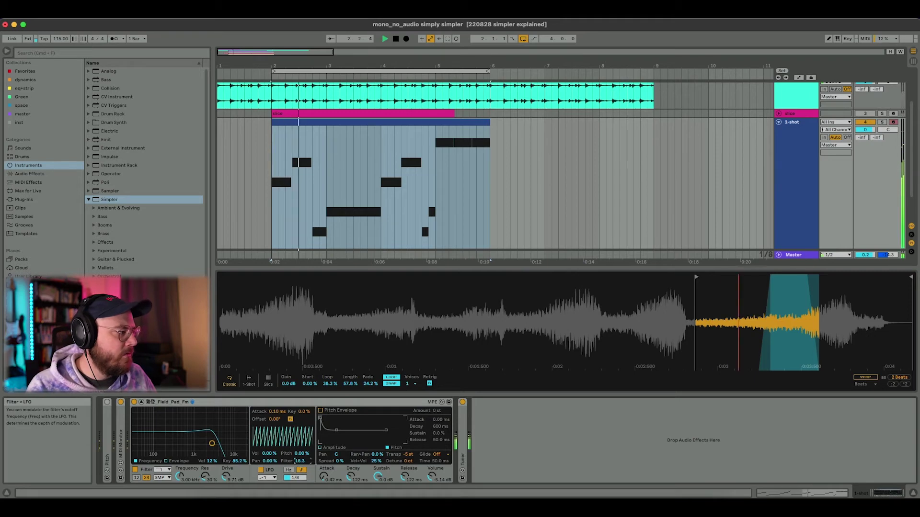
# Step: Set the LFO's synced rate to 1/16 and its Filter modulation amount to 0
pyautogui.moveTo(295, 478); pyautogui.dragTo(295, 472)
pyautogui.moveTo(300, 462); pyautogui.dragTo(300, 494)
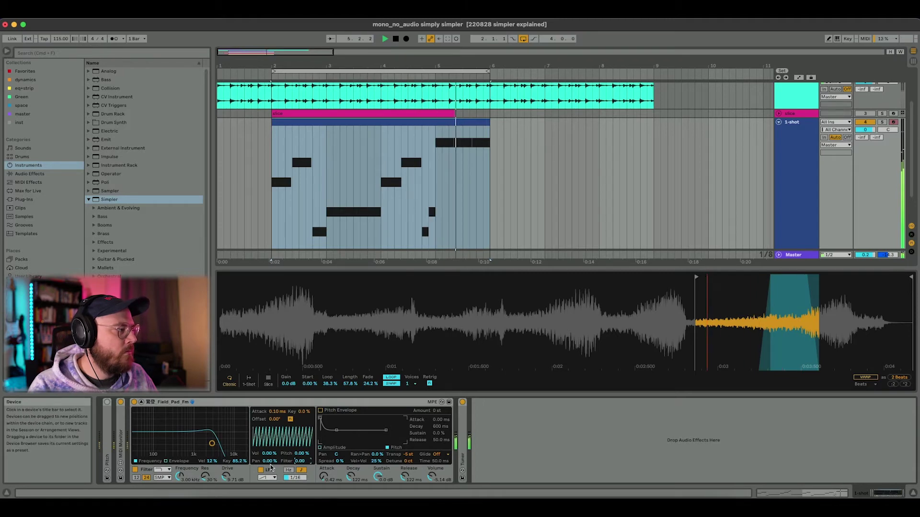
# Step: Try the LFO's volume modulation at 100%, reset it, and try modulating pan and pitch instead
pyautogui.moveTo(268, 453); pyautogui.dragTo(268, 412)
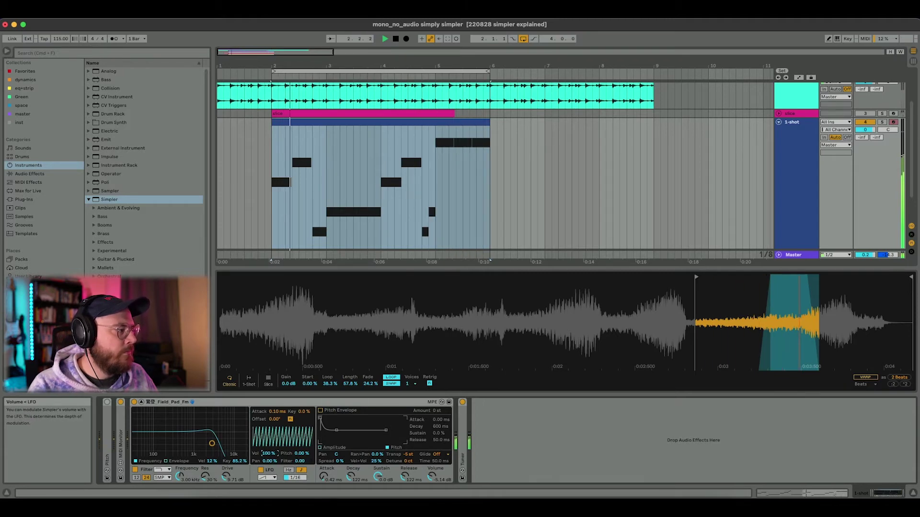
pyautogui.press('Delete')
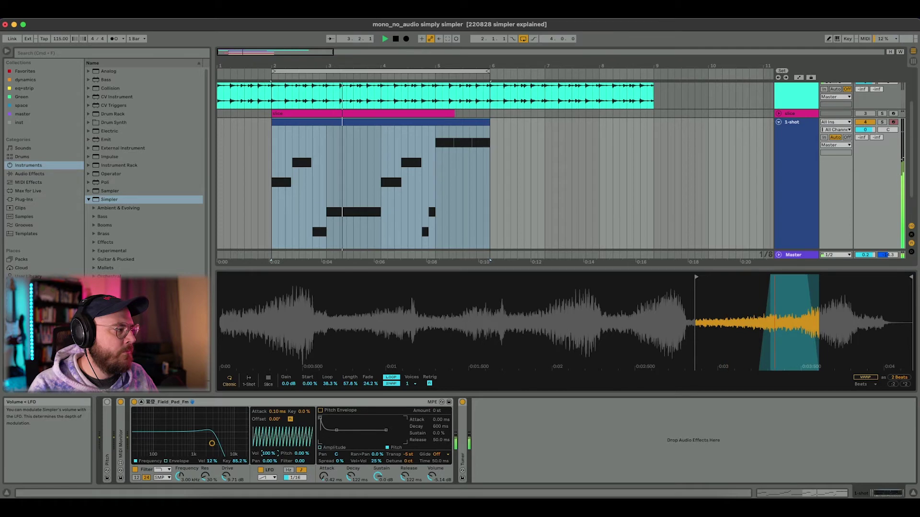
pyautogui.moveTo(269, 461); pyautogui.dragTo(269, 422)
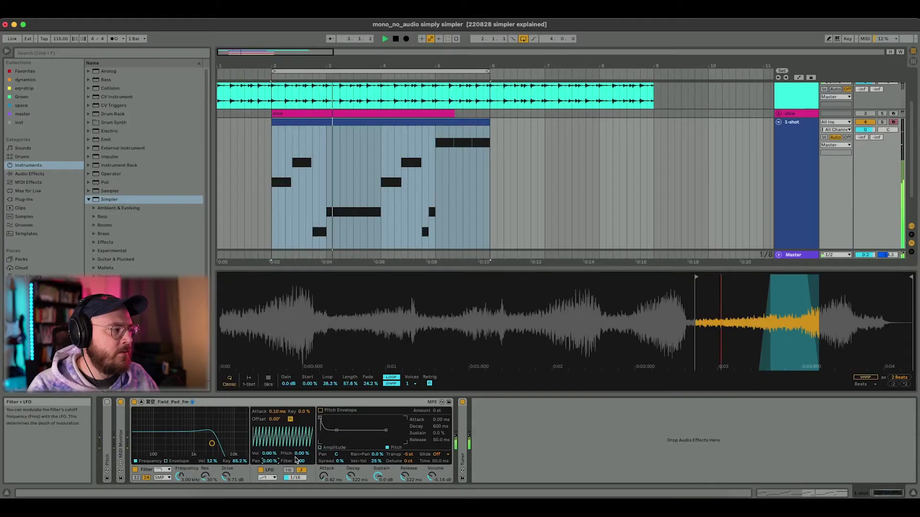
pyautogui.moveTo(302, 454)
pyautogui.mouseDown()
pyautogui.moveTo(301, 444)
pyautogui.moveTo(300, 457)
pyautogui.mouseUp()
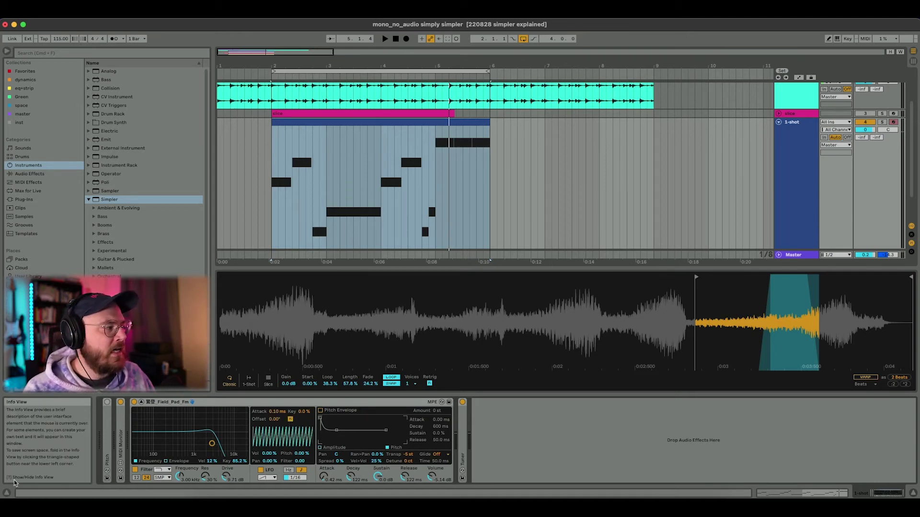
pyautogui.moveTo(68, 431)
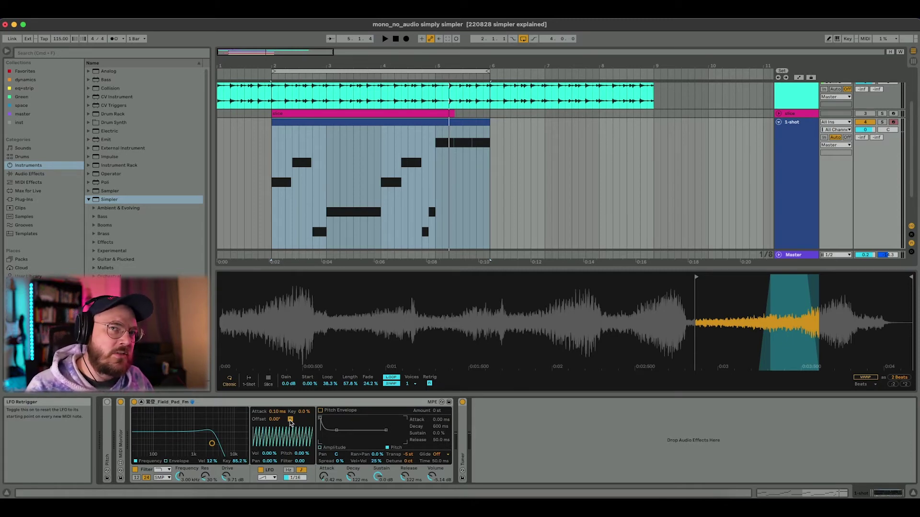
# Step: Switch the LFO from beat sync to a rate in hertz and raise the rate with playback running
pyautogui.click(289, 470)
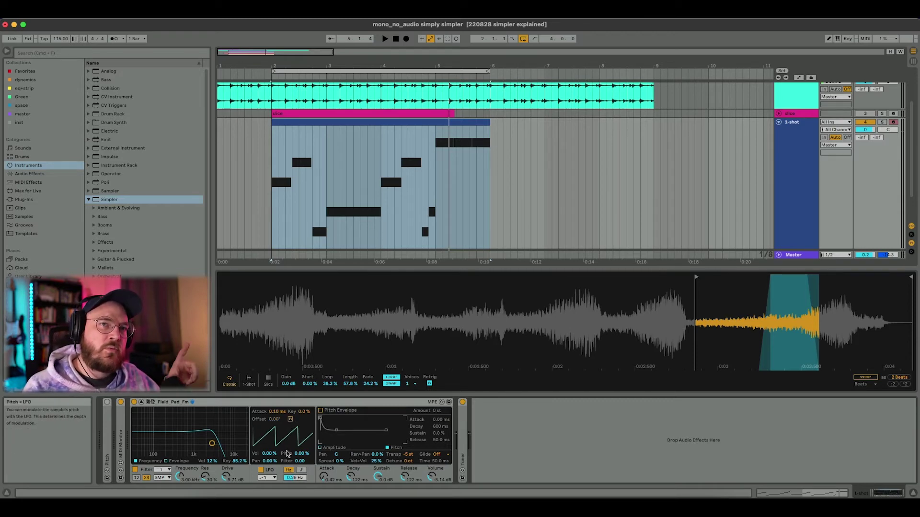
pyautogui.moveTo(294, 478); pyautogui.dragTo(295, 462)
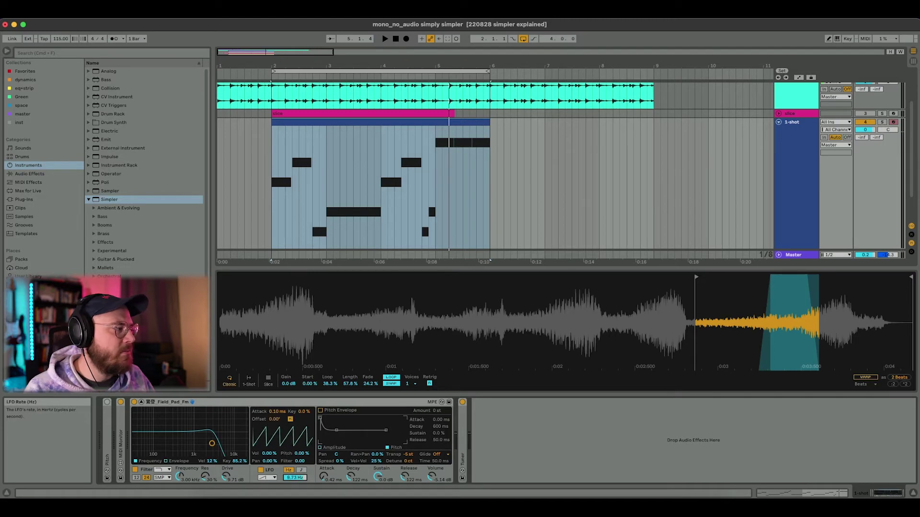
pyautogui.press('space')
pyautogui.moveTo(294, 478); pyautogui.dragTo(295, 467)
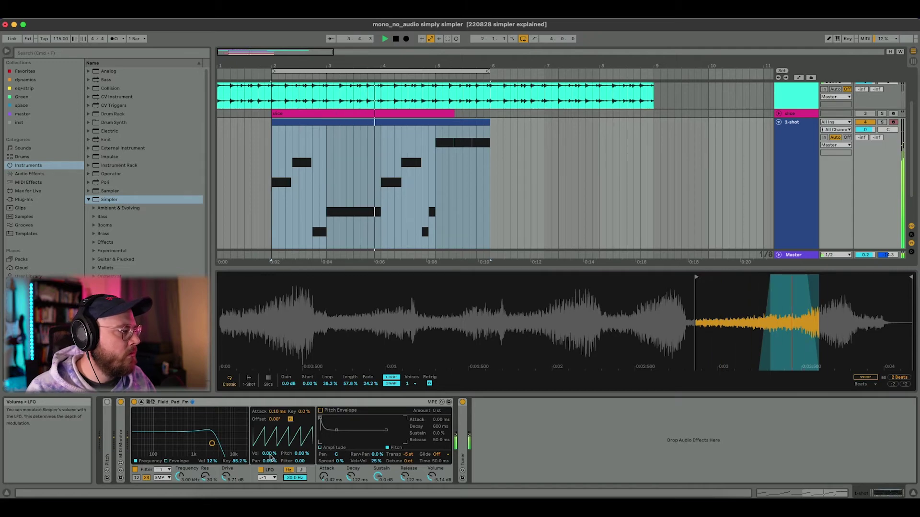
# Step: Turn off LFO Retrigger, slow the rate, and set LFO modulation to 18.8% volume, 44.5% pan and 0.88% pitch
pyautogui.moveTo(269, 453)
pyautogui.mouseDown()
pyautogui.moveTo(270, 461)
pyautogui.moveTo(270, 440)
pyautogui.mouseUp()
pyautogui.moveTo(295, 477); pyautogui.dragTo(294, 502)
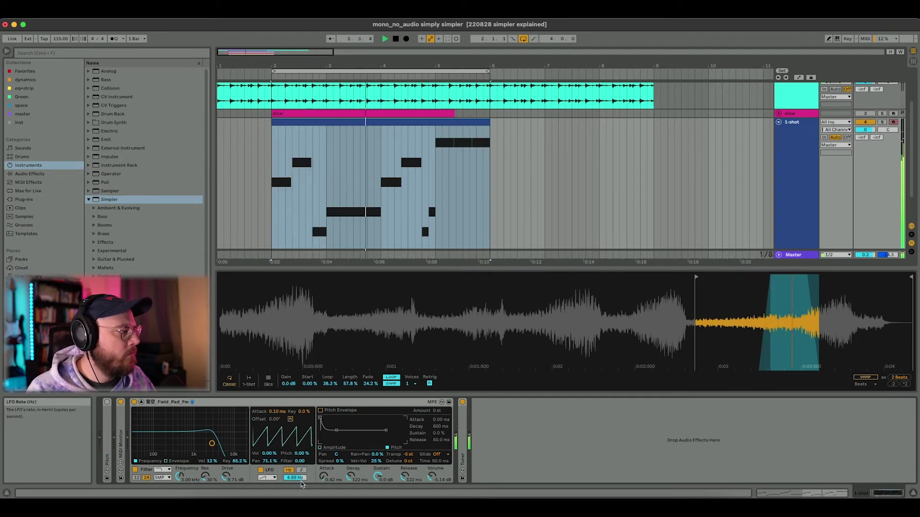
pyautogui.moveTo(300, 480); pyautogui.dragTo(300, 494)
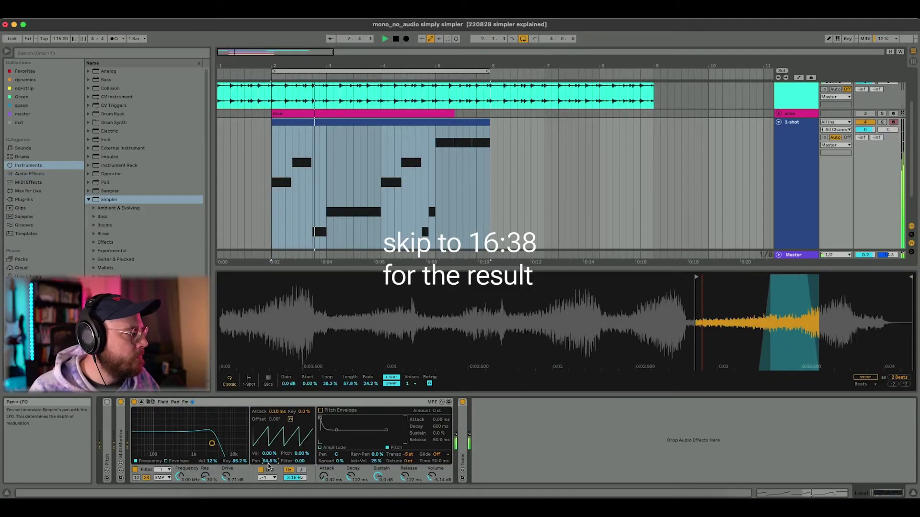
pyautogui.moveTo(275, 461); pyautogui.dragTo(302, 475)
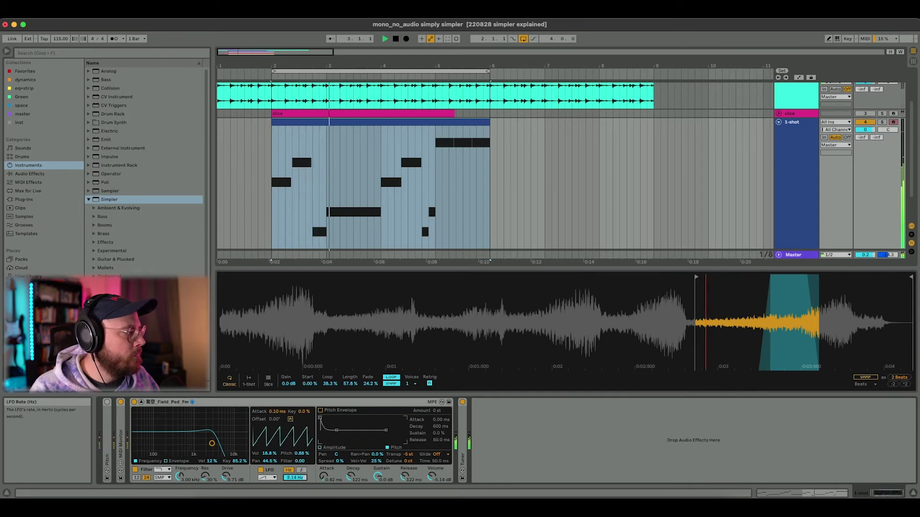
# Step: Try a square LFO wave at 6.28 Hz with pitch modulation at 1.76%
pyautogui.click(263, 481)
pyautogui.click(266, 460)
pyautogui.moveTo(295, 478); pyautogui.dragTo(295, 470)
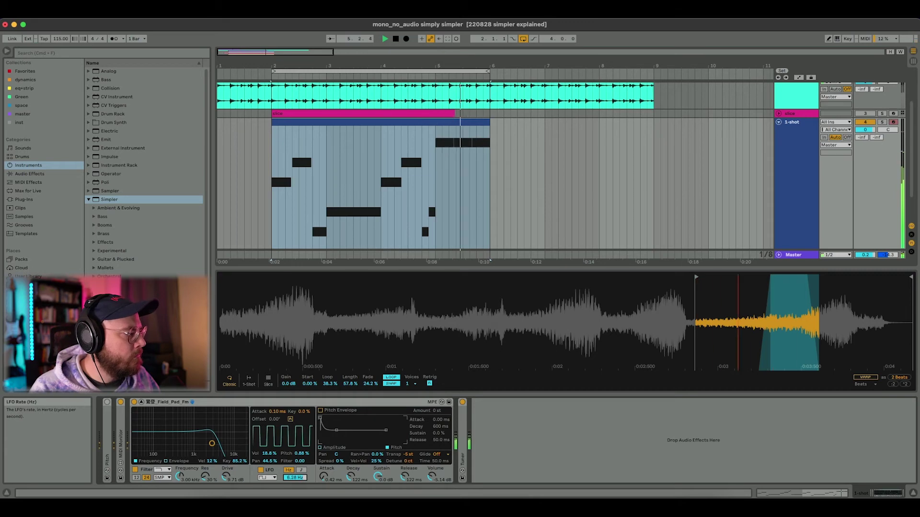
pyautogui.moveTo(302, 454)
pyautogui.mouseDown()
pyautogui.moveTo(301, 446)
pyautogui.moveTo(302, 458)
pyautogui.mouseUp()
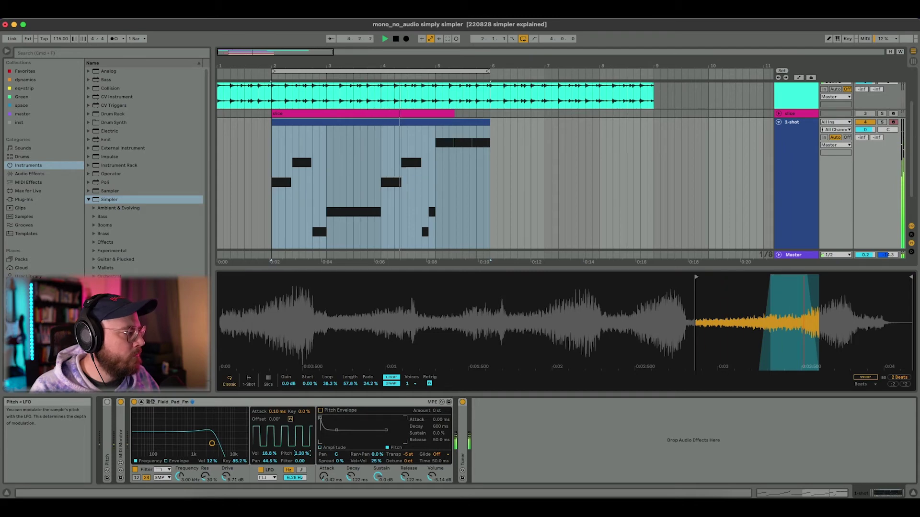
# Step: Try the sawtooth down LFO wave and choose Sample & Hold at 5.21 Hz, with 90.6% pan and 4.13% pitch modulation
pyautogui.click(271, 478)
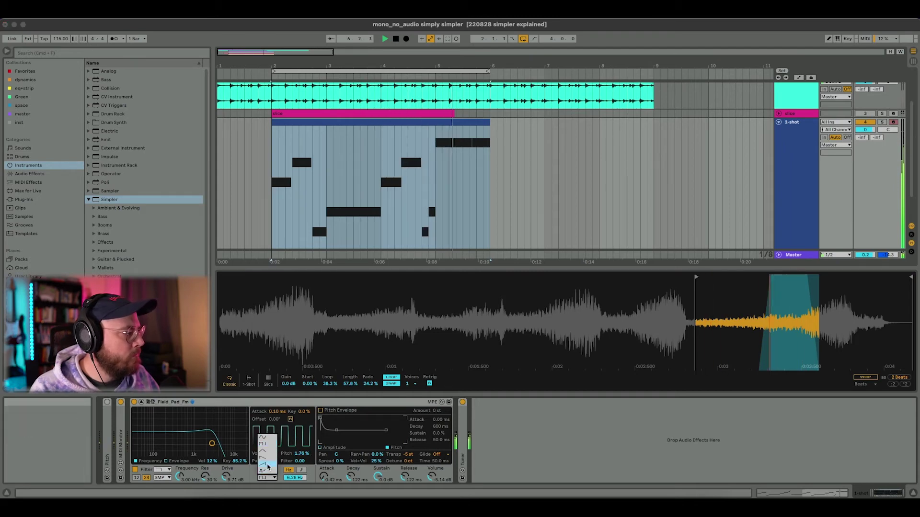
pyautogui.click(263, 457)
pyautogui.click(268, 477)
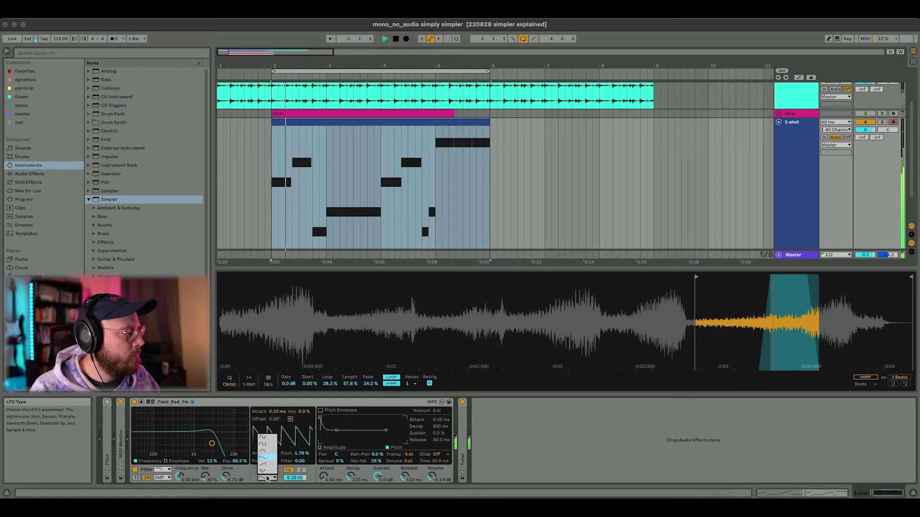
pyautogui.click(267, 471)
pyautogui.moveTo(295, 477)
pyautogui.mouseDown()
pyautogui.moveTo(302, 429)
pyautogui.moveTo(301, 441)
pyautogui.moveTo(269, 451)
pyautogui.moveTo(269, 432)
pyautogui.moveTo(301, 452)
pyautogui.moveTo(299, 489)
pyautogui.mouseUp()
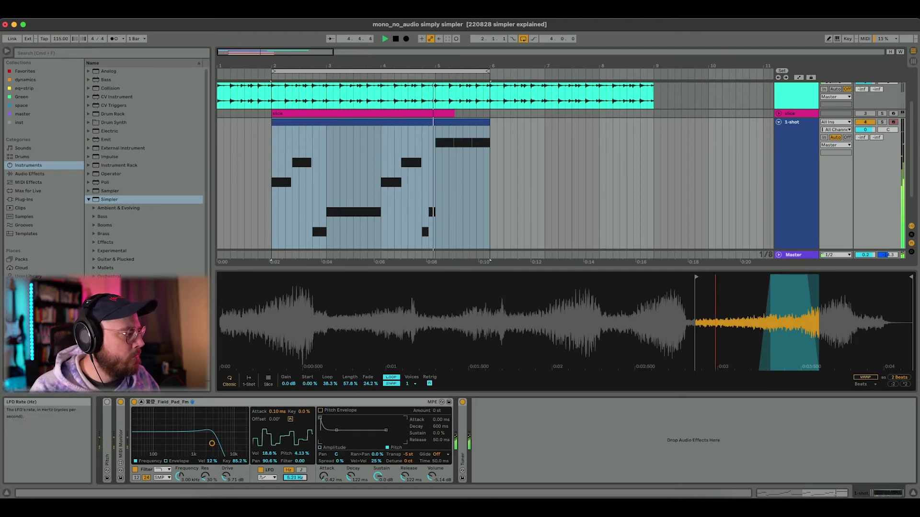
# Step: Try syncing the LFO to the beat, return it to hertz and slow the rate to 3.02 Hz
pyautogui.click(300, 471)
pyautogui.click(289, 470)
pyautogui.moveTo(295, 478); pyautogui.dragTo(295, 490)
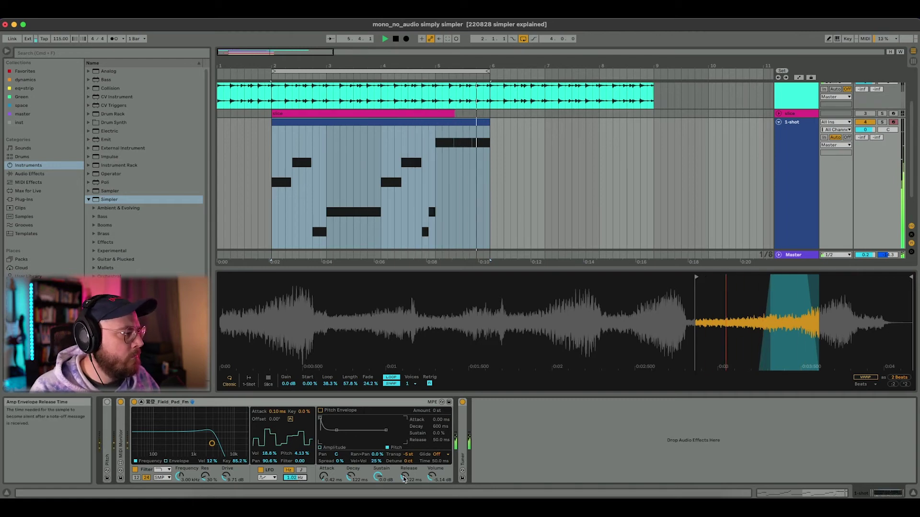
# Step: Set Sustain to -2.5 dB, Volume to -2.29 dB and Vel>Vol to 17%, and slow the LFO to 2.46 Hz
pyautogui.moveTo(378, 477); pyautogui.dragTo(432, 475)
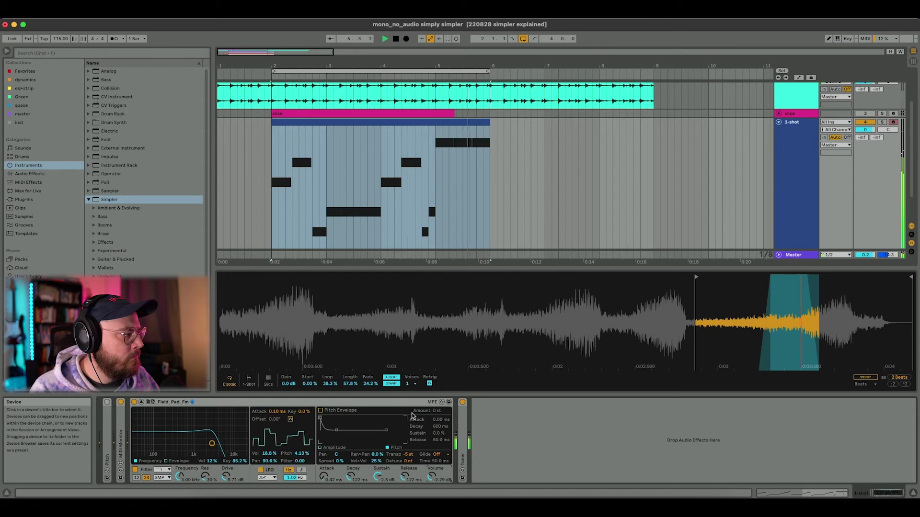
pyautogui.moveTo(376, 461); pyautogui.dragTo(376, 469)
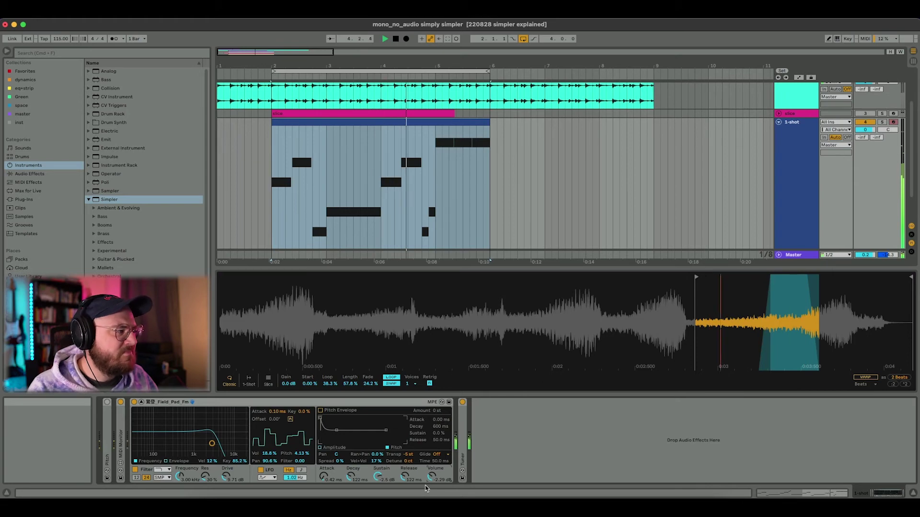
pyautogui.moveTo(294, 478); pyautogui.dragTo(294, 467)
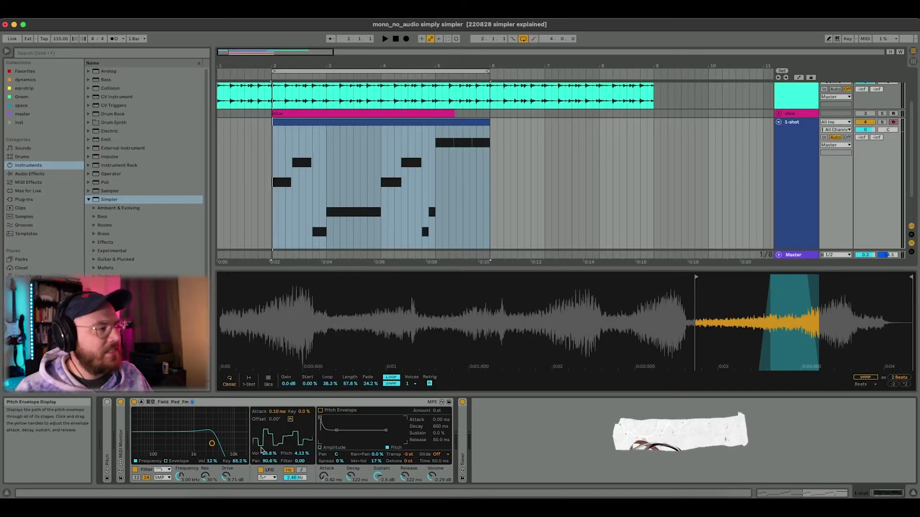
# Step: Turn off the LFO, enable the Pitch Envelope at +12 st, and audition it with 25.2 ms attack and 3.23 s decay
pyautogui.click(260, 470)
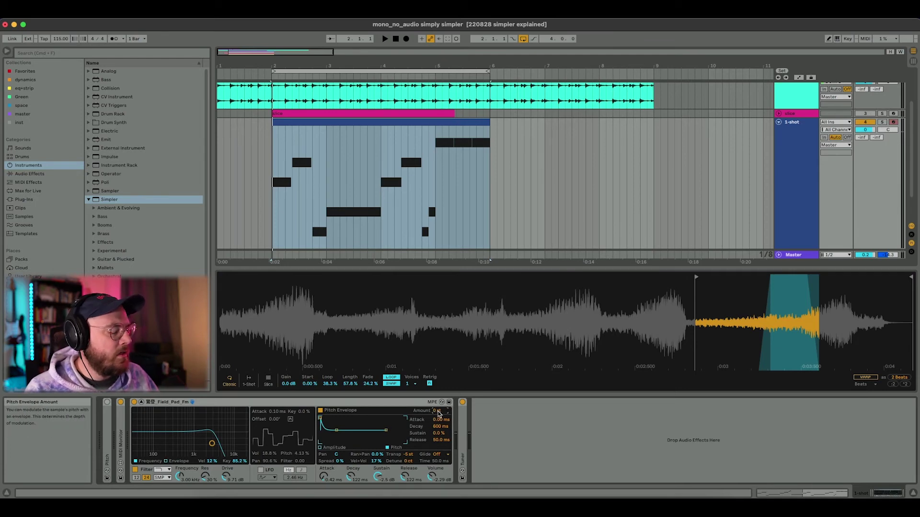
pyautogui.press('space')
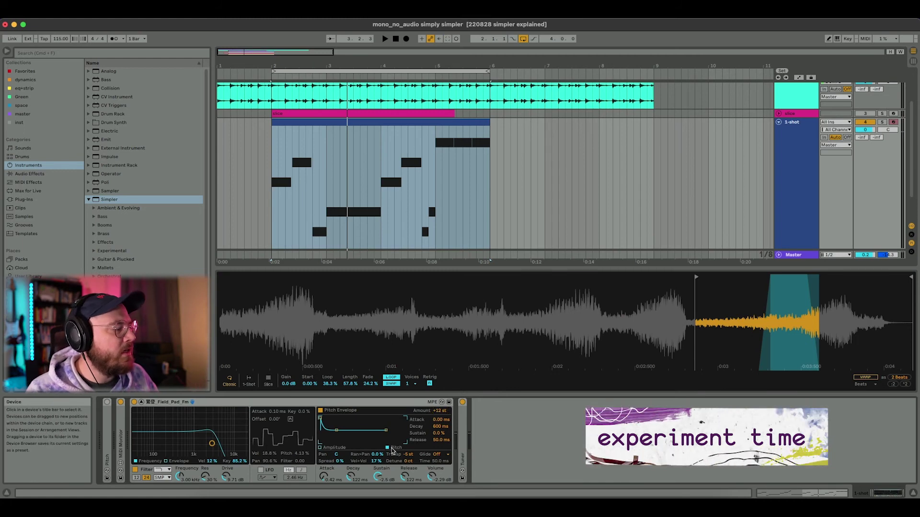
pyautogui.moveTo(436, 421)
pyautogui.mouseDown()
pyautogui.moveTo(441, 412)
pyautogui.moveTo(439, 427)
pyautogui.mouseUp()
pyautogui.press('space')
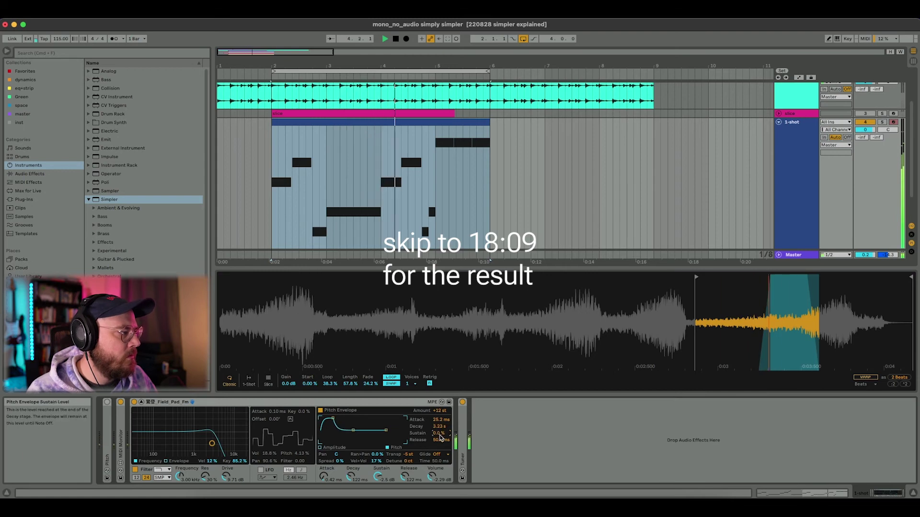
# Step: Set the Pitch Envelope to 7.87 ms release, 95.2 ms decay, +7 st amount and 1.59 ms attack
pyautogui.moveTo(440, 440); pyautogui.dragTo(439, 435)
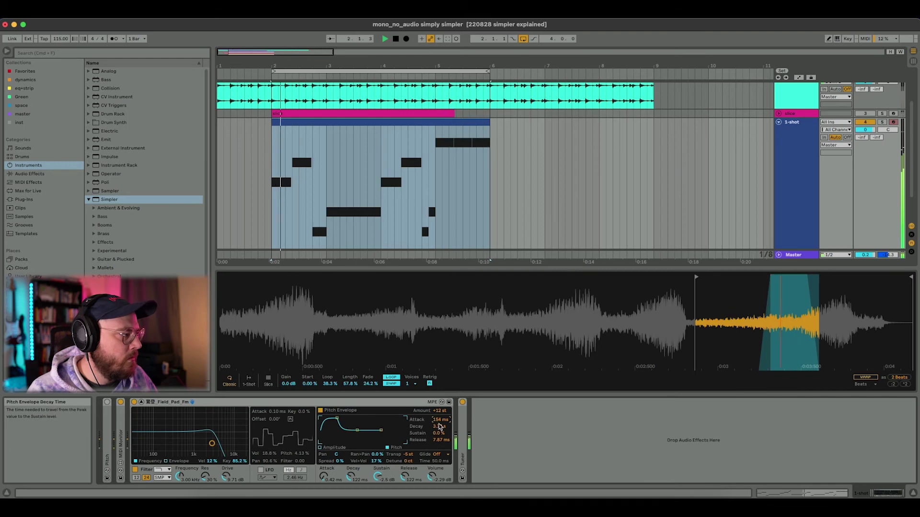
pyautogui.moveTo(433, 426); pyautogui.dragTo(440, 431)
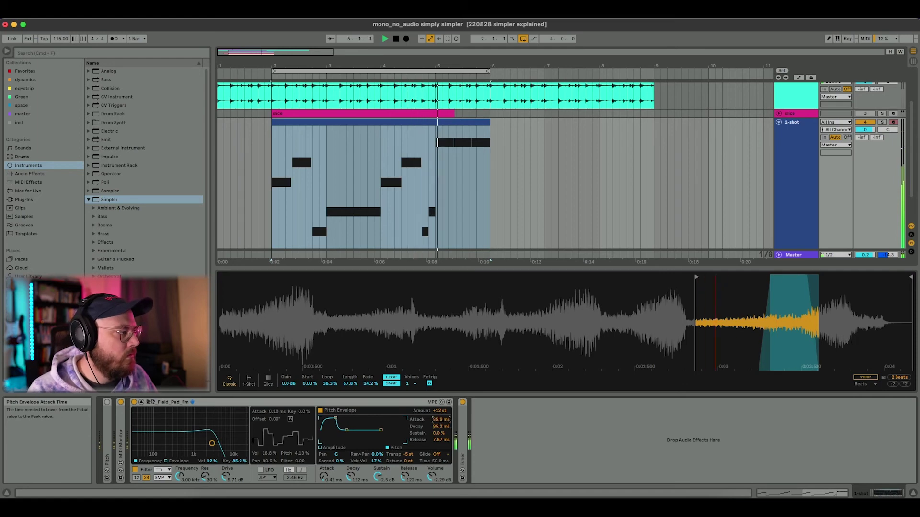
pyautogui.moveTo(440, 417); pyautogui.dragTo(441, 419)
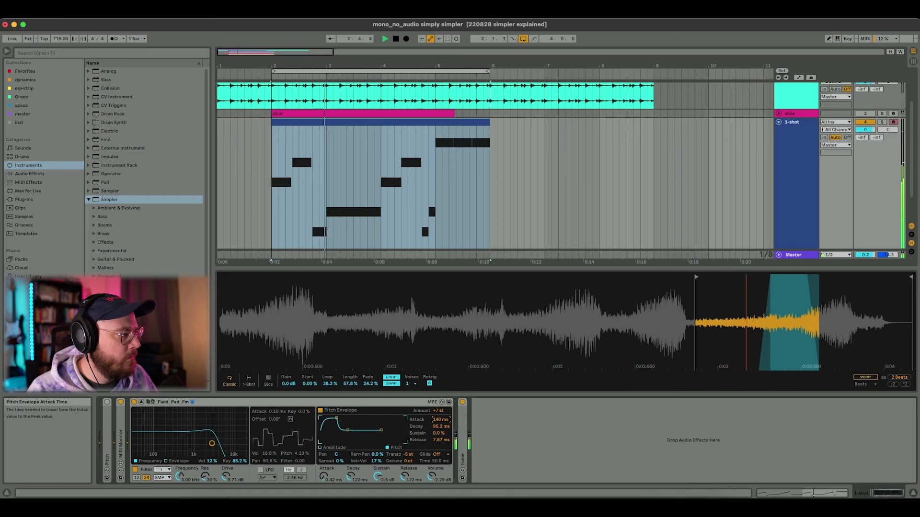
pyautogui.moveTo(440, 420); pyautogui.dragTo(441, 417)
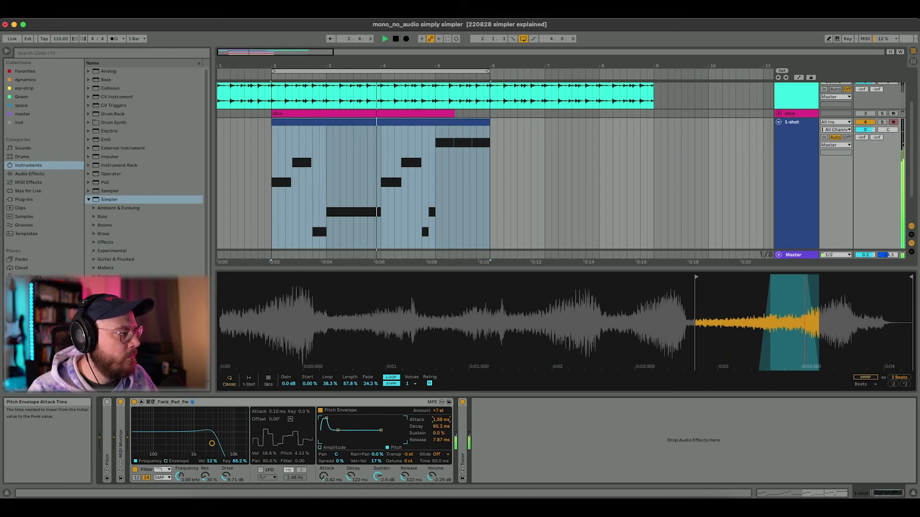
# Step: Try the Pitch Envelope at +12 st with 331 ms attack, and settle on +7 st, 1.44 ms attack and 18.6 ms decay
pyautogui.moveTo(439, 428); pyautogui.dragTo(440, 420)
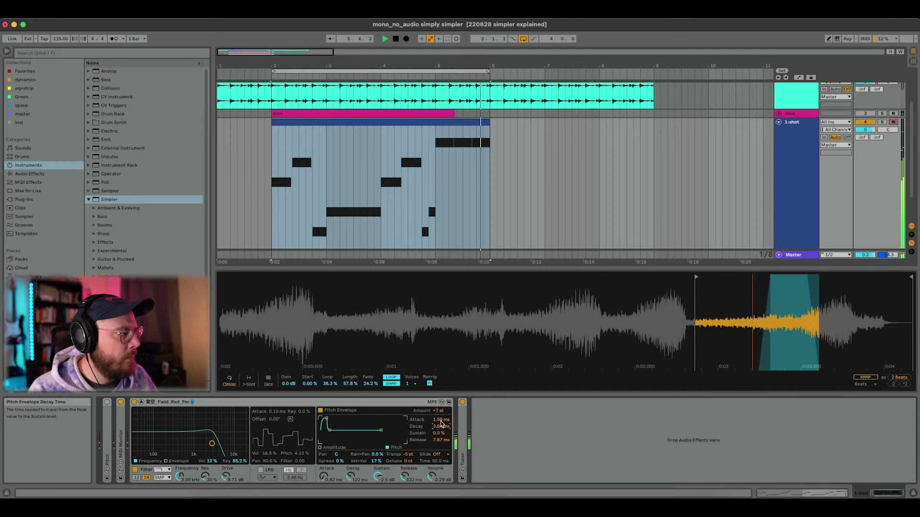
pyautogui.moveTo(441, 420); pyautogui.dragTo(441, 415)
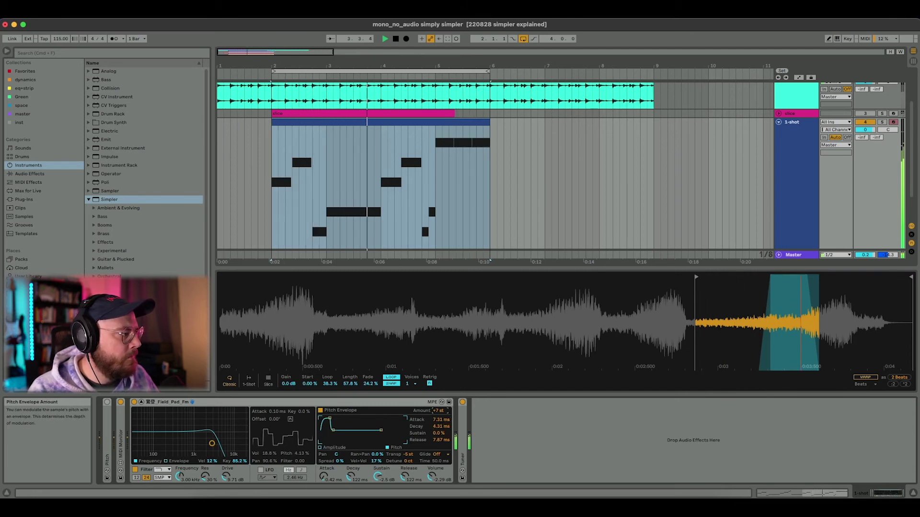
pyautogui.click(441, 420)
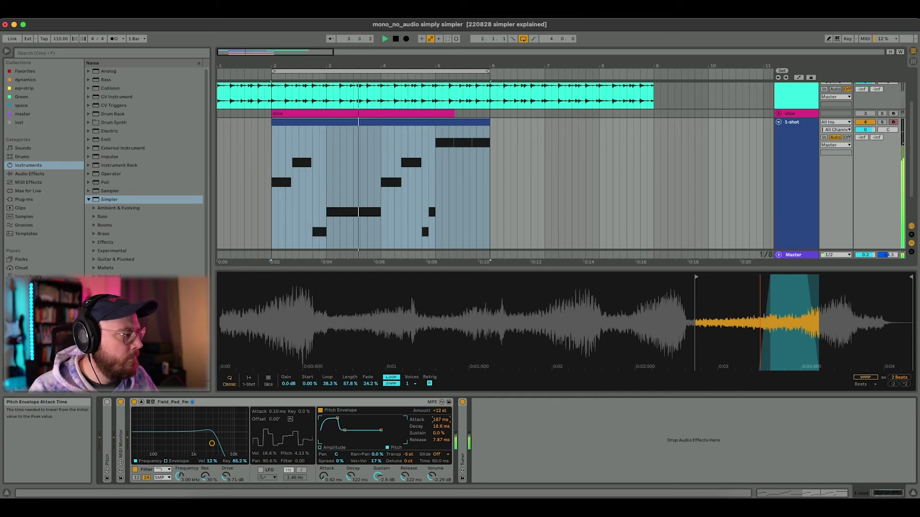
pyautogui.moveTo(440, 420); pyautogui.dragTo(441, 428)
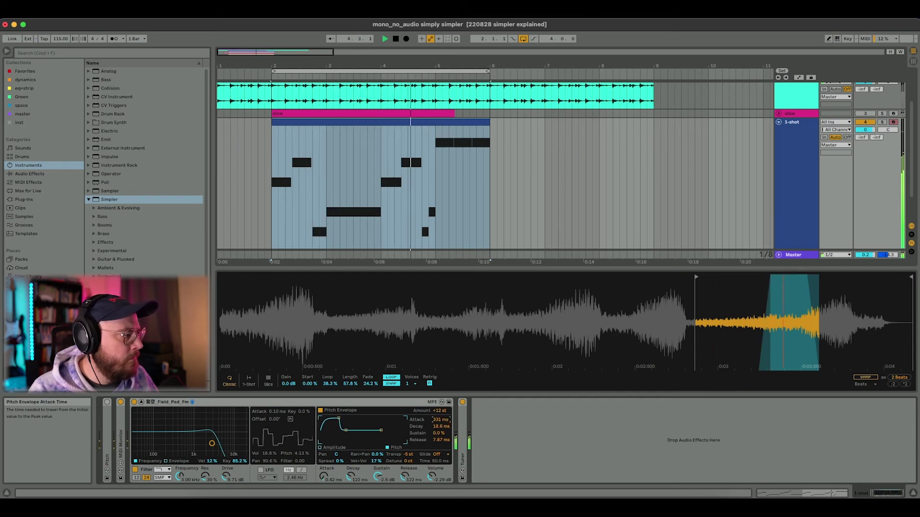
pyautogui.click(442, 412)
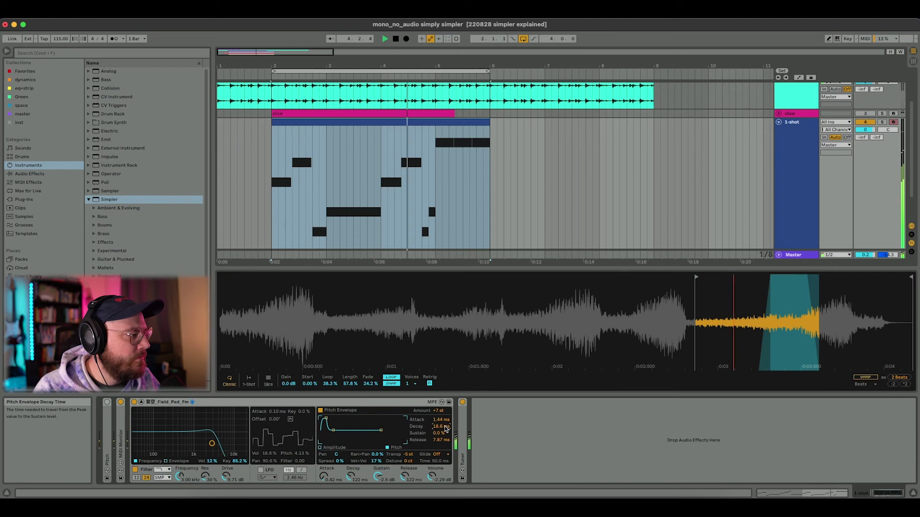
# Step: Stop playback, turn the LFO back on and restart playback to hear it together with the Pitch Envelope
pyautogui.press('space')
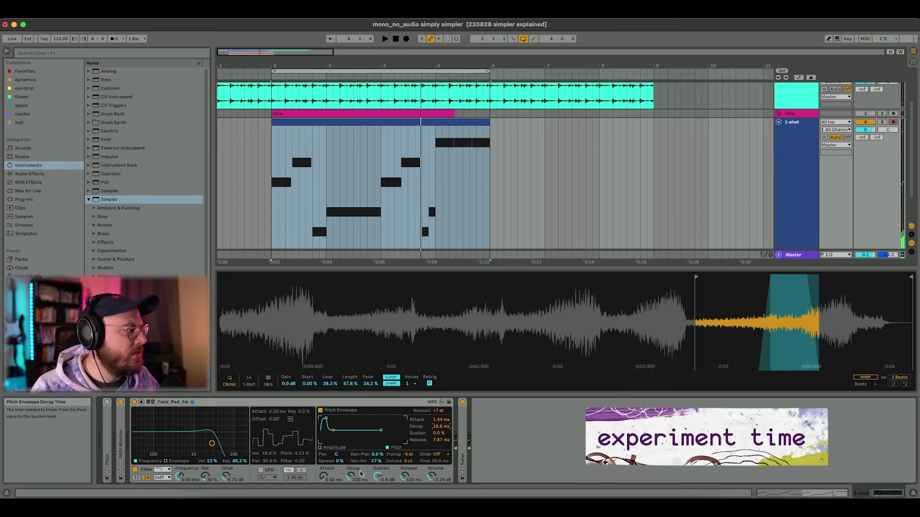
pyautogui.click(261, 470)
pyautogui.press('space')
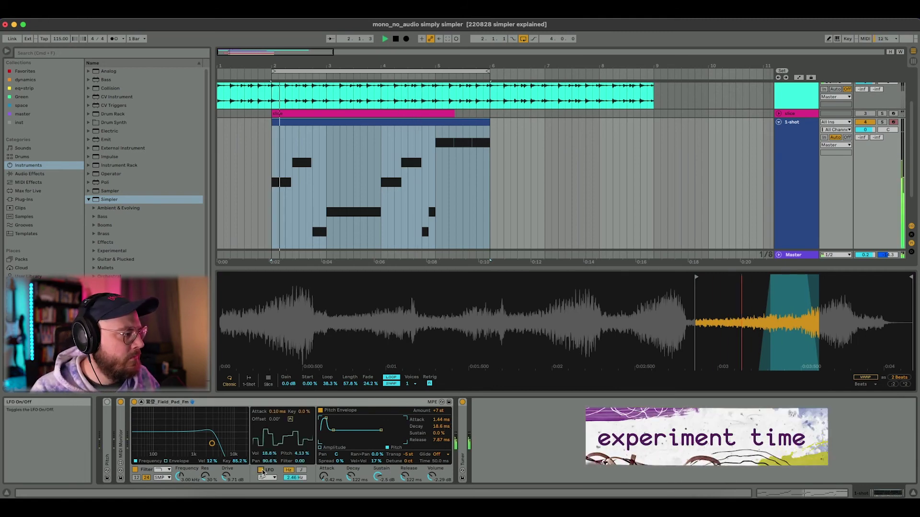
# Step: Set the LFO's pan modulation depth to 75.0 % and fold Simpler back to its compact device view
pyautogui.moveTo(268, 462); pyautogui.dragTo(268, 466)
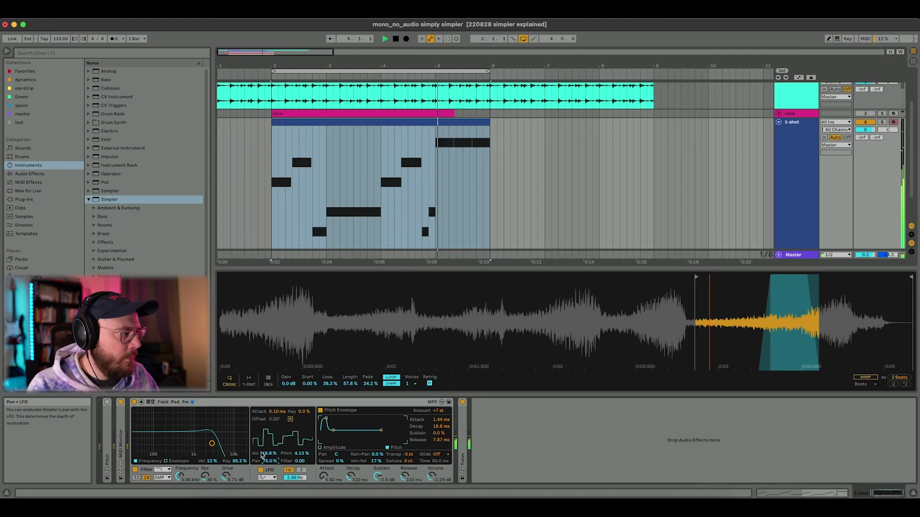
pyautogui.click(143, 406)
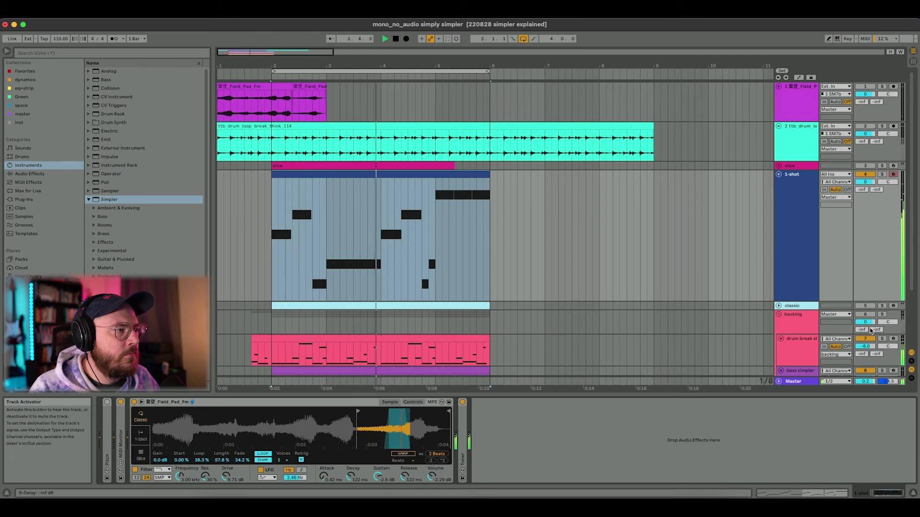
# Step: Mute the classic chord and bass simpler tracks, activate the backing group, and lower the 1-shot track volume to -2.9 dB
pyautogui.scroll(-3, 853, 332)
pyautogui.click(865, 329)
pyautogui.click(866, 296)
pyautogui.click(865, 240)
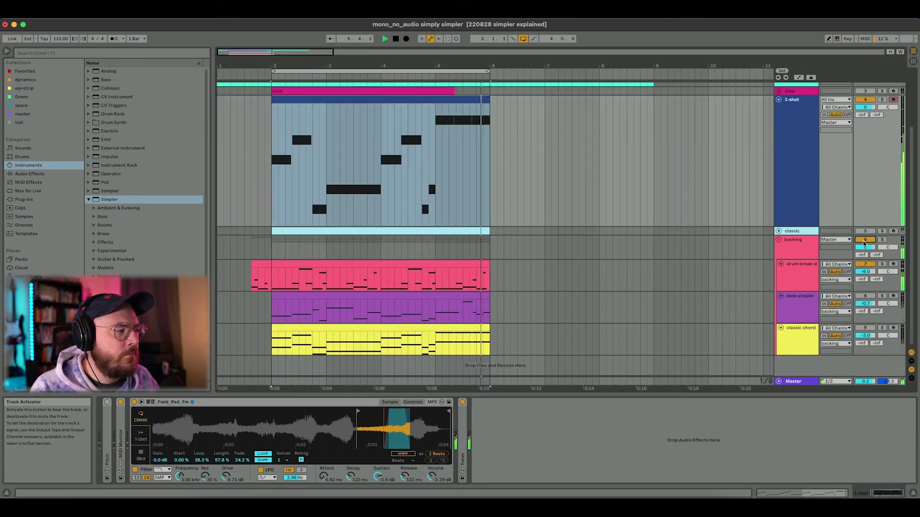
pyautogui.moveTo(871, 108); pyautogui.dragTo(871, 117)
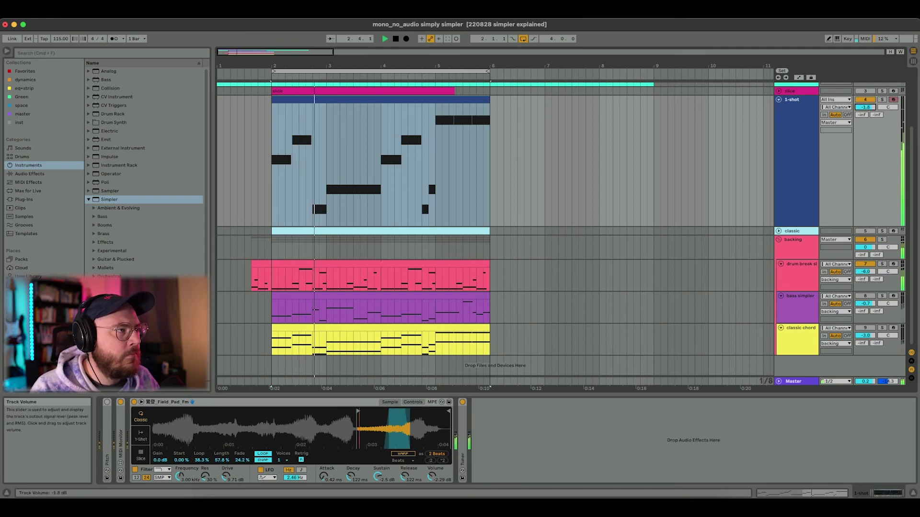
# Step: Add a Utility audio effect to the Master track
pyautogui.click(793, 383)
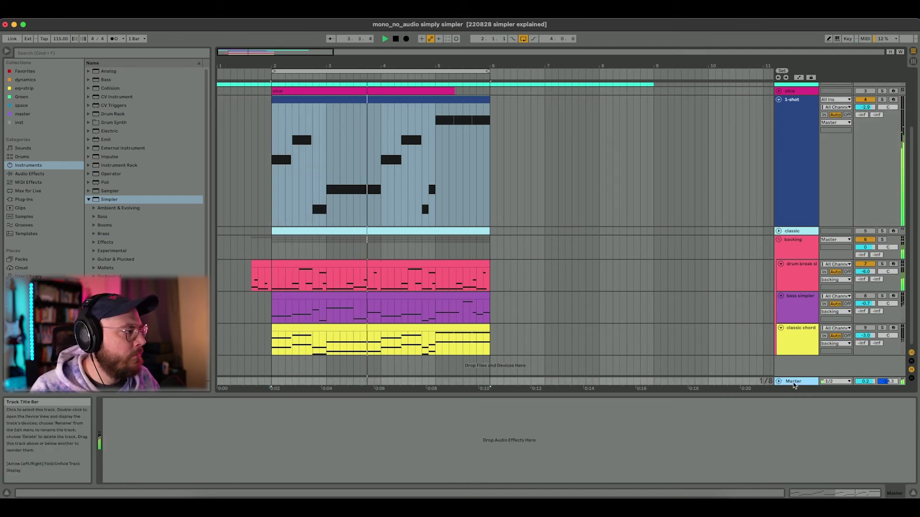
pyautogui.click(39, 174)
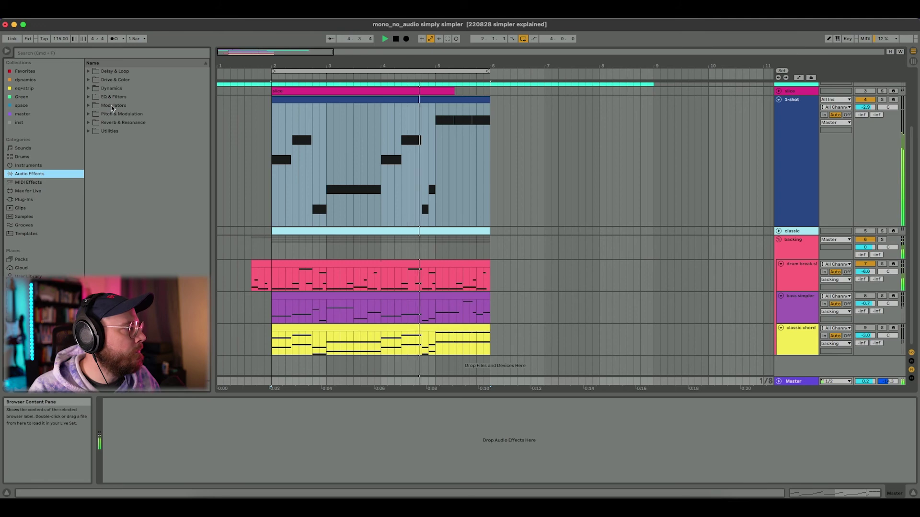
pyautogui.click(106, 132)
pyautogui.click(120, 218)
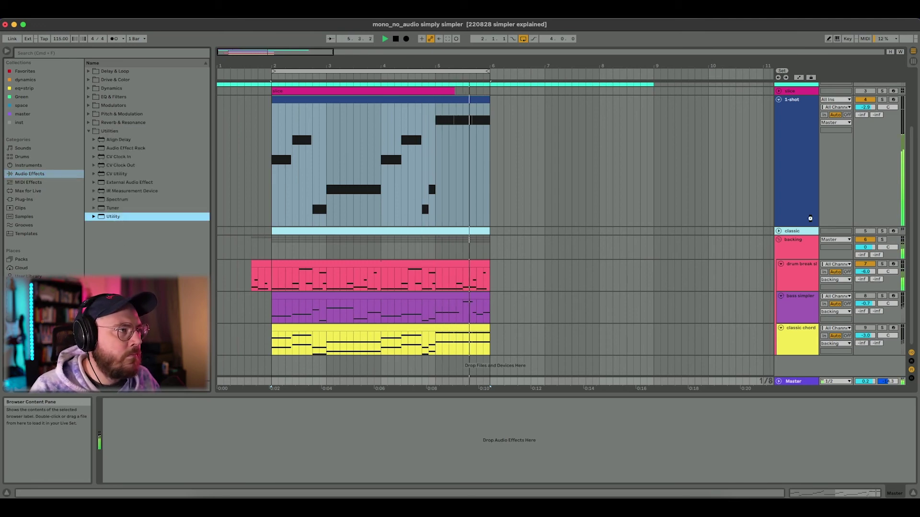
# Step: Set the 1-shot track volume to -1.9 dB and the drum break track to -3.8 dB, then select the 1-shot track
pyautogui.moveTo(866, 107); pyautogui.dragTo(865, 104)
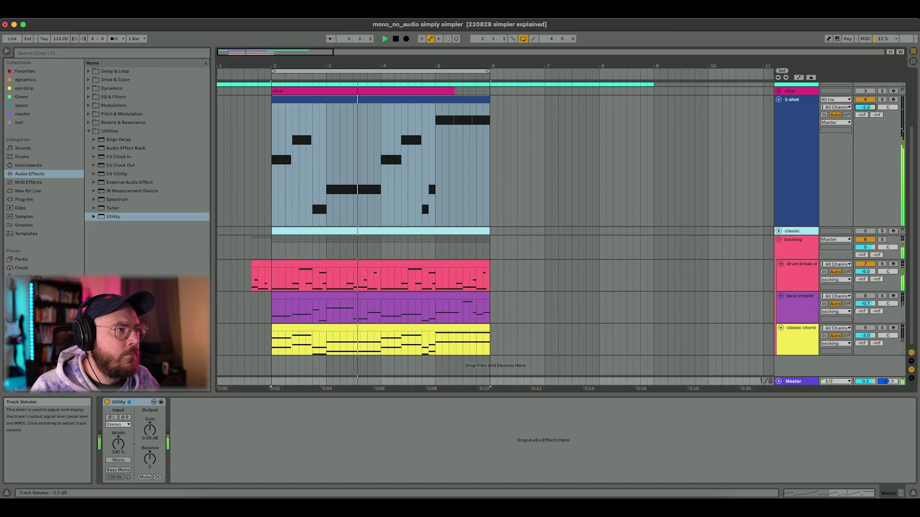
pyautogui.moveTo(865, 272); pyautogui.dragTo(865, 269)
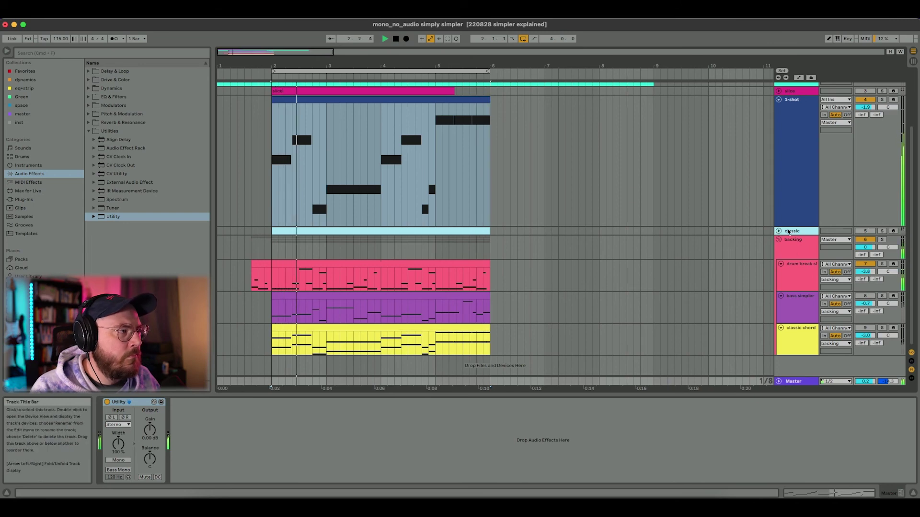
pyautogui.click(797, 200)
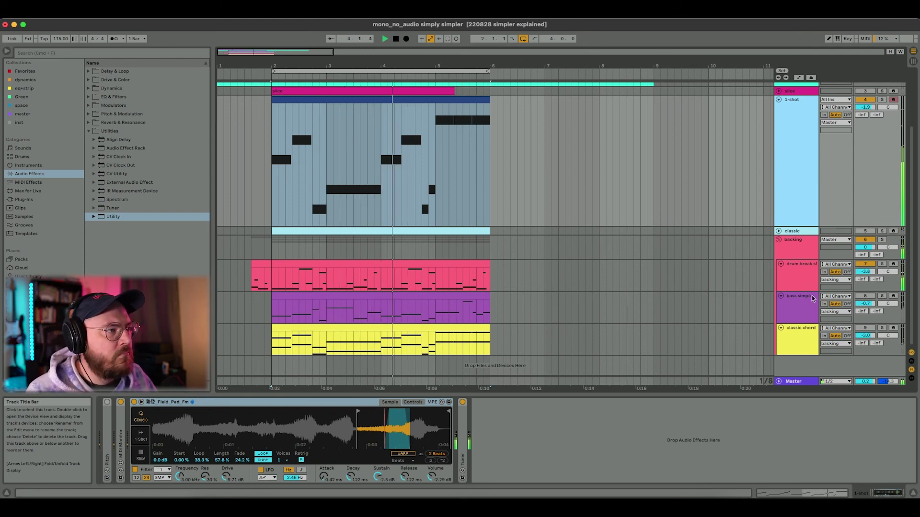
# Step: Unmute the bass simpler and classic chord tracks, and set the 1-shot track volume to -2.3 dB
pyautogui.click(865, 329)
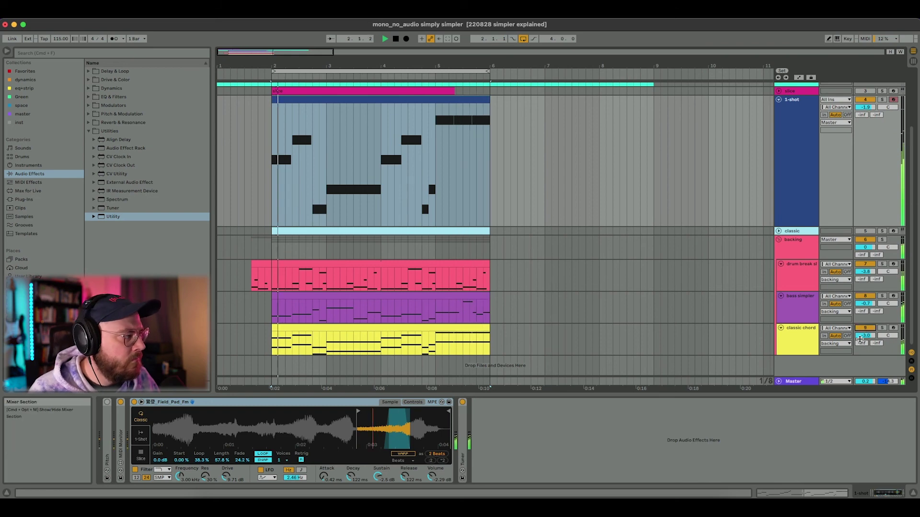
pyautogui.click(797, 349)
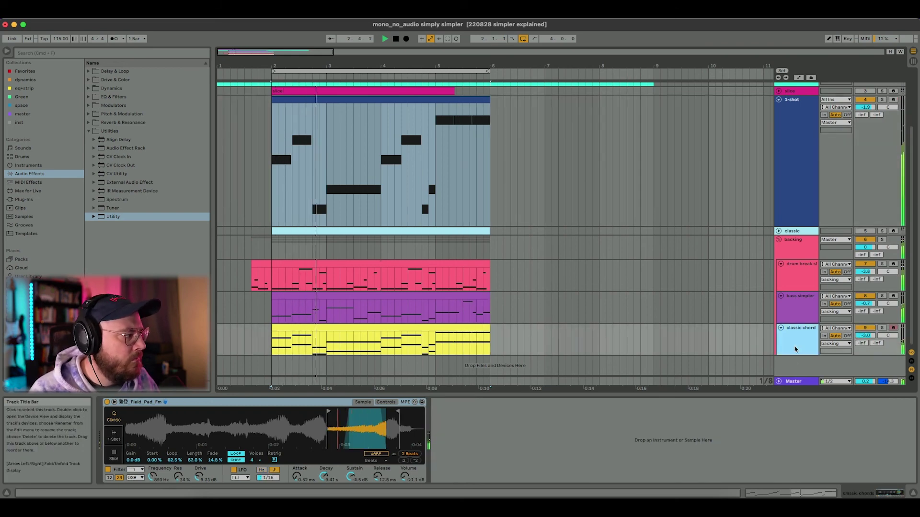
pyautogui.click(801, 207)
pyautogui.moveTo(865, 107); pyautogui.dragTo(865, 108)
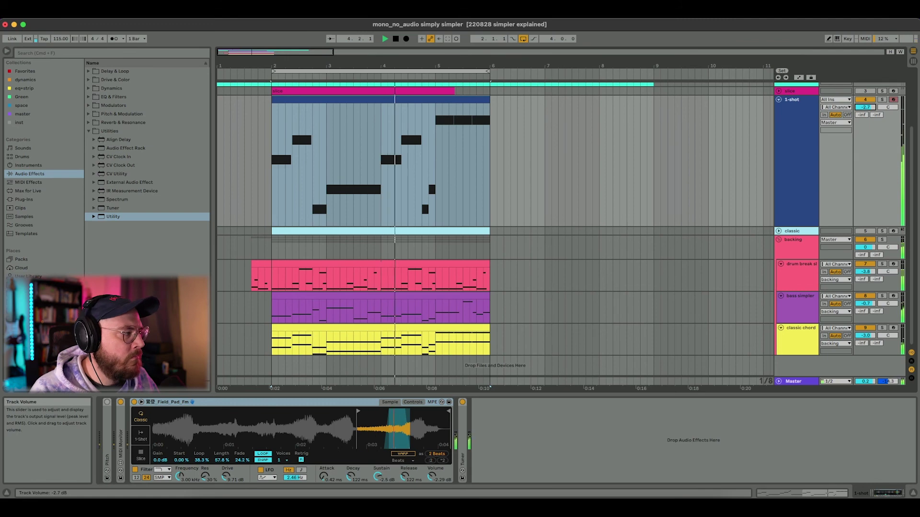
# Step: Unfold and turn on the 1-shot track's +12 st Pitch effect, and lower the track volume to -7.2 dB
pyautogui.doubleClick(108, 418)
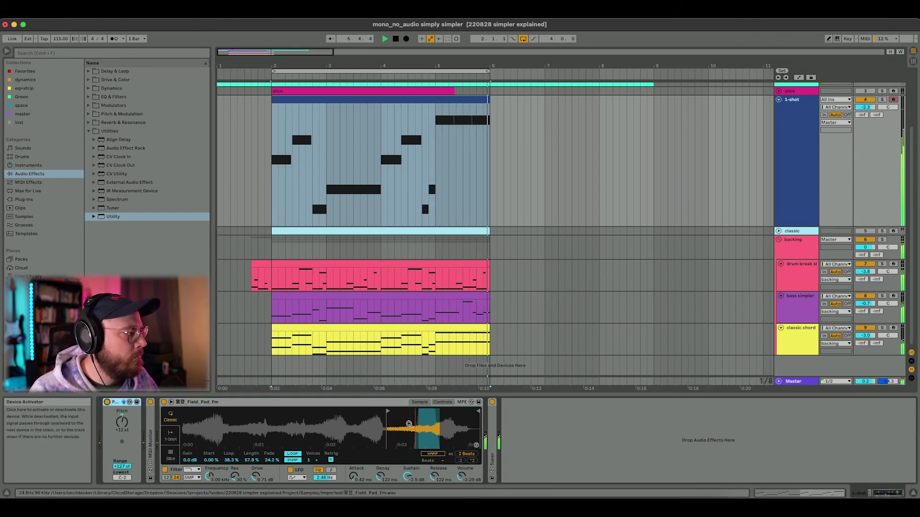
pyautogui.moveTo(865, 107)
pyautogui.mouseDown()
pyautogui.moveTo(865, 136)
pyautogui.moveTo(865, 116)
pyautogui.mouseUp()
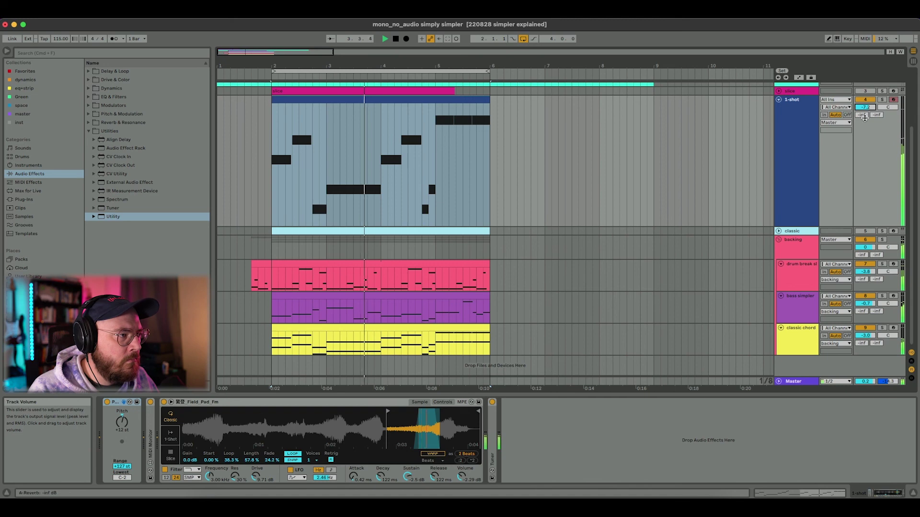
pyautogui.click(805, 283)
pyautogui.click(798, 253)
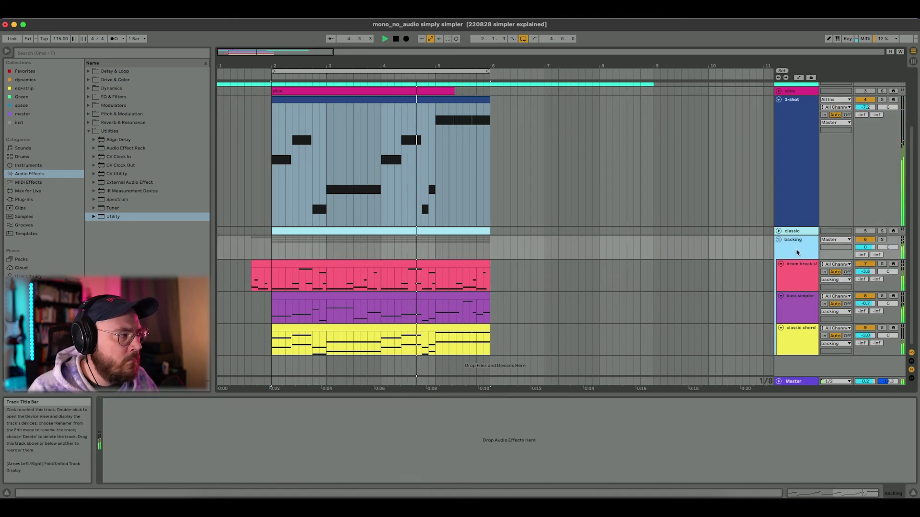
pyautogui.click(797, 192)
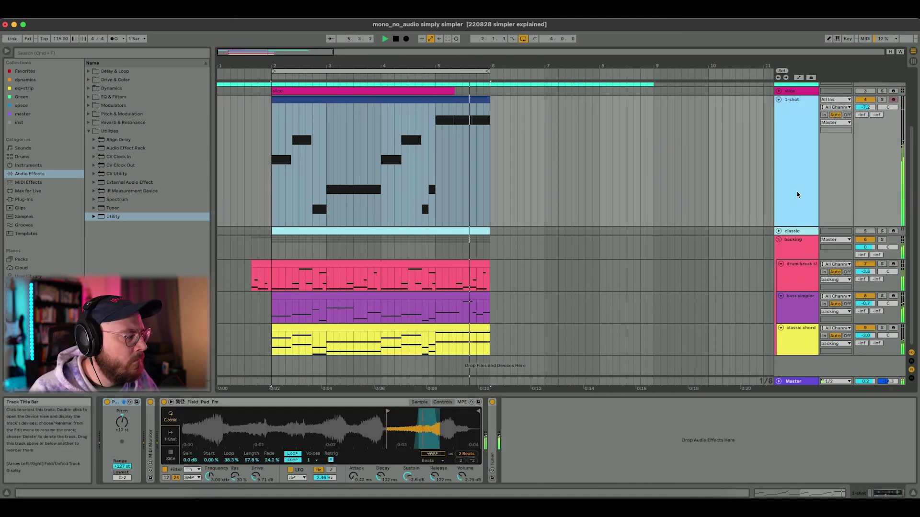